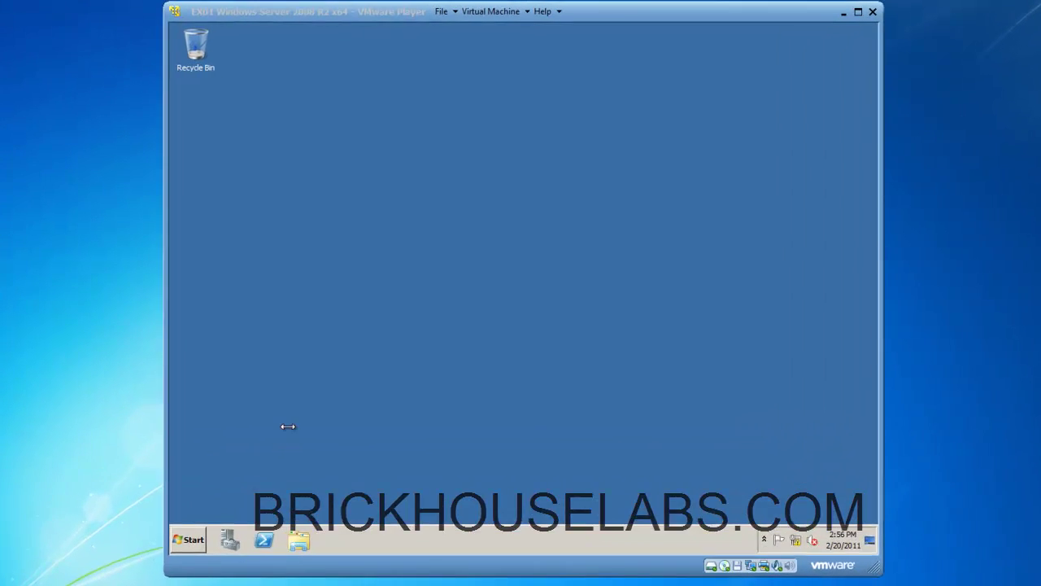
Run ipconfig /all in a command prompt to review the server's IP configuration, then exit.
click(379, 365)
click(196, 546)
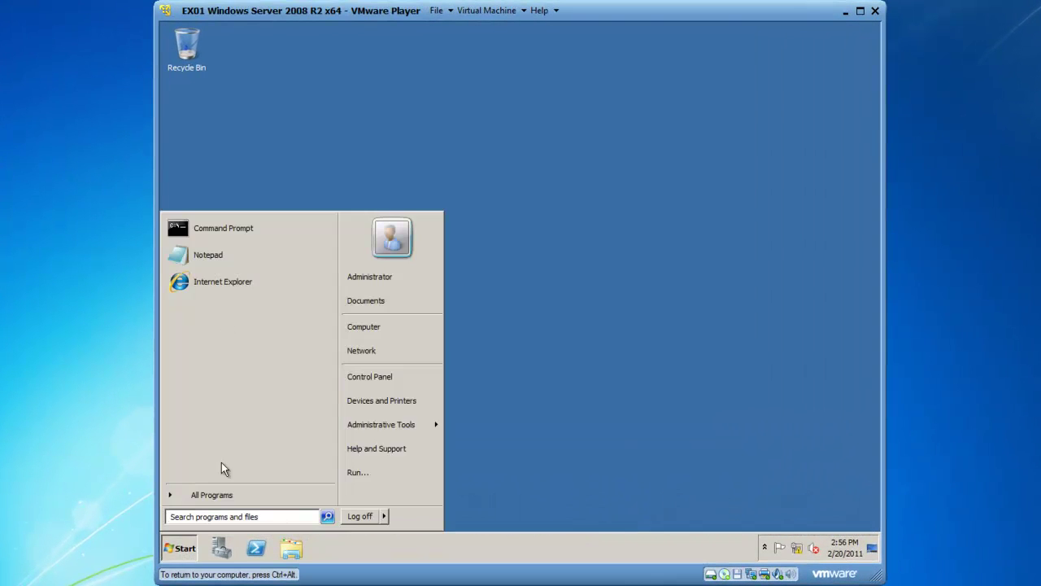
click(230, 233)
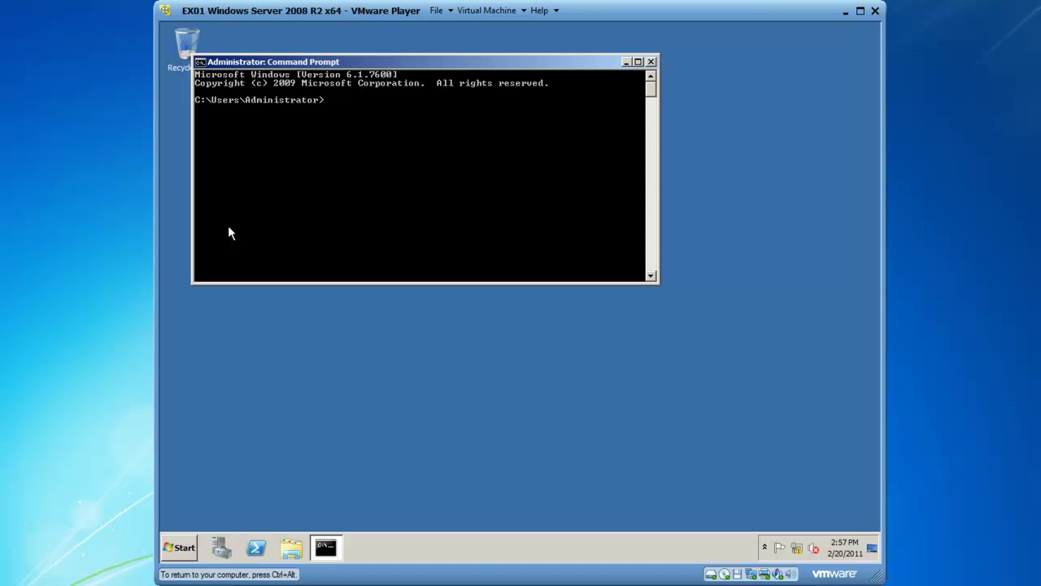
text(ipconfig /all)
key(Return)
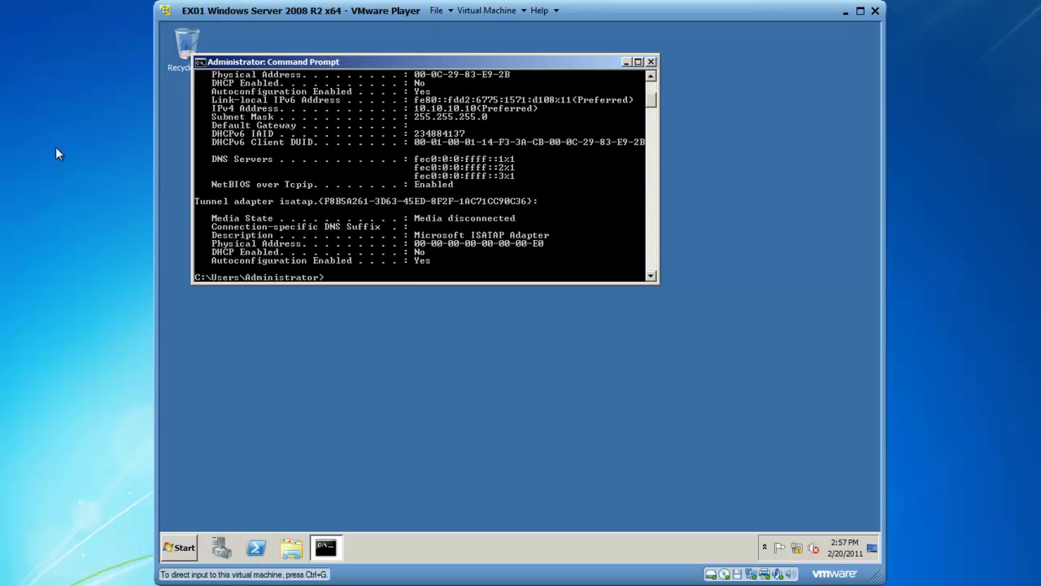
click(318, 167)
scroll(318, 166, up, 6)
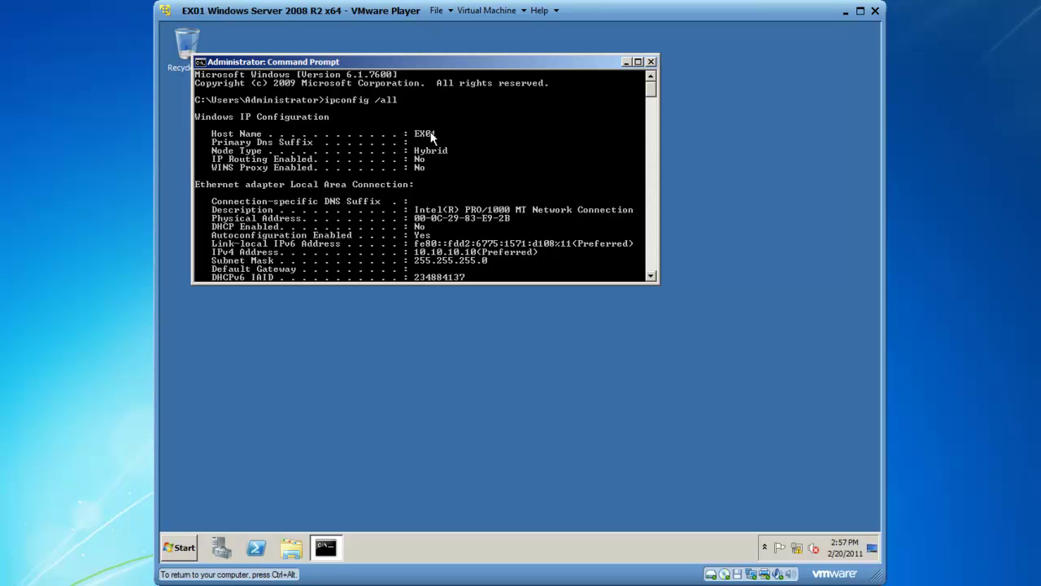
scroll(377, 184, down, 5)
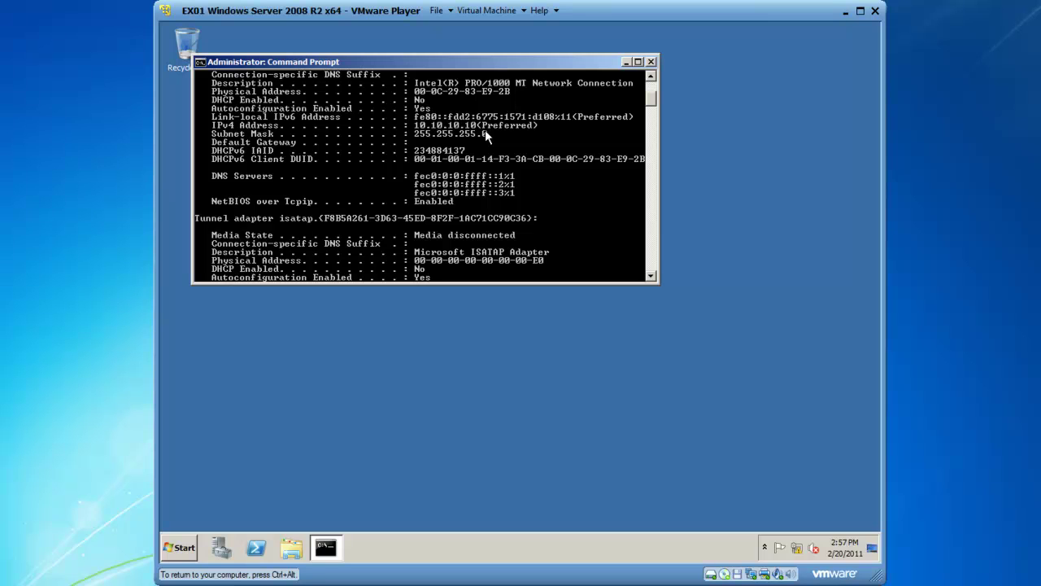
text(exit)
key(Return)
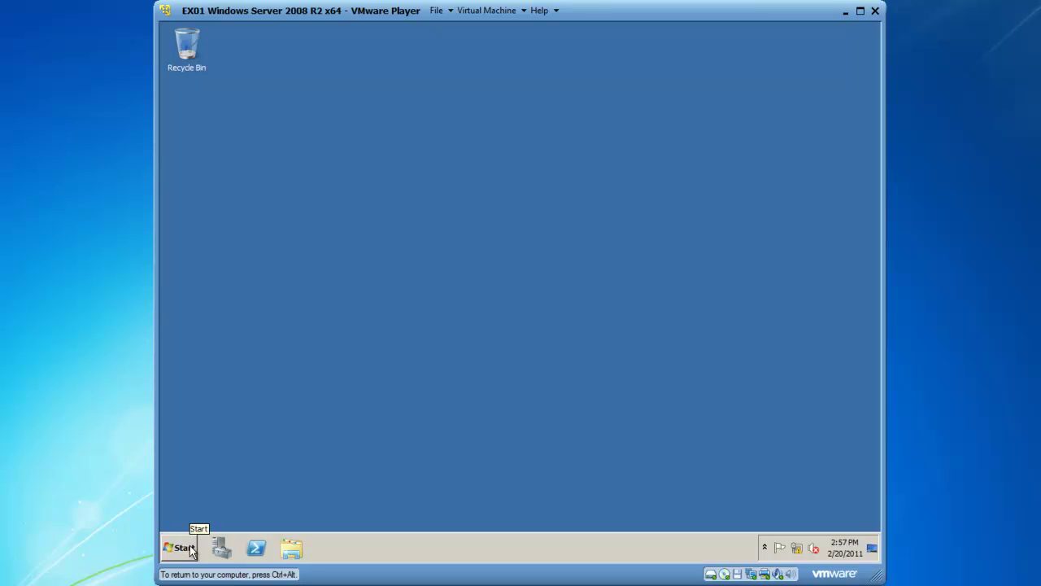
Open Server Manager's Roles summary and start the Add Roles Wizard.
click(230, 551)
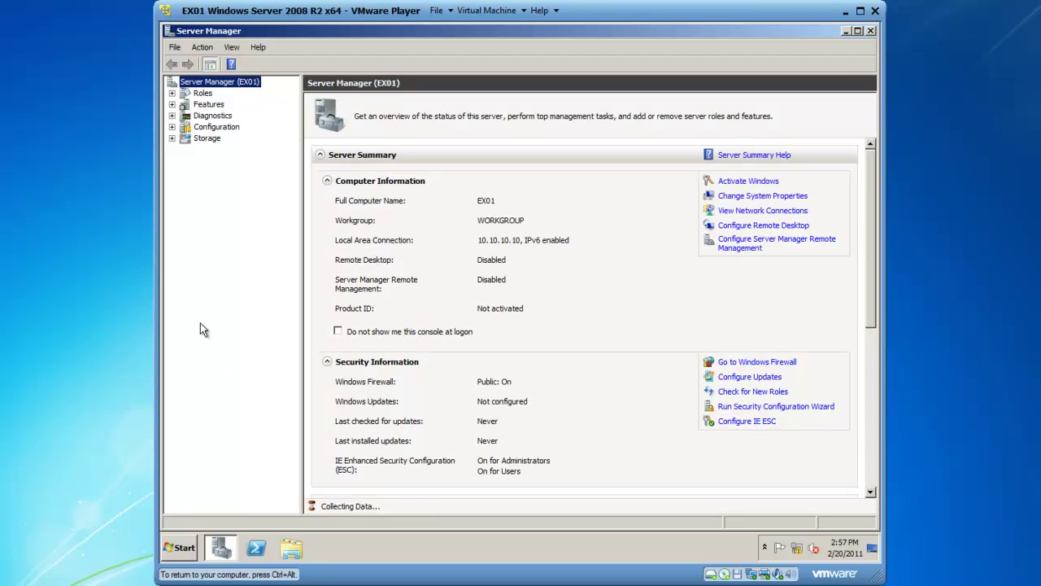
click(199, 94)
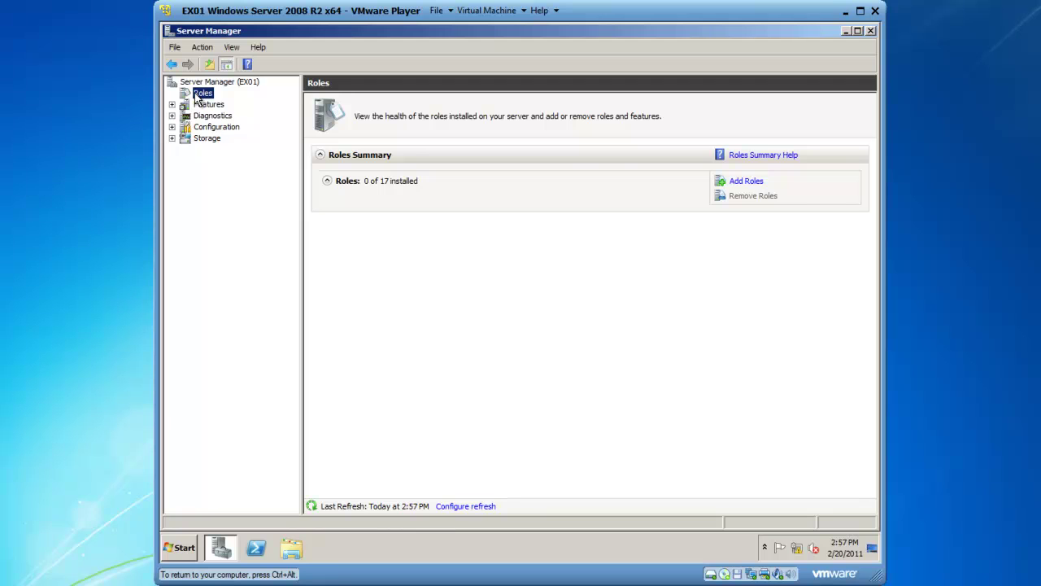
click(746, 185)
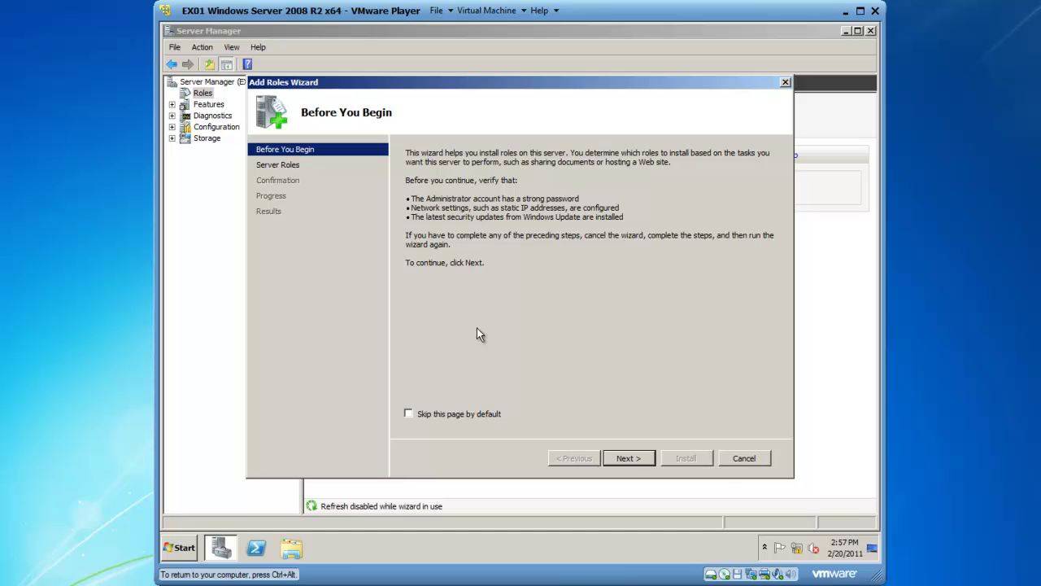
Select Active Directory Domain Services plus required .NET Framework 3.5.1 features and advance to confirmation.
click(628, 459)
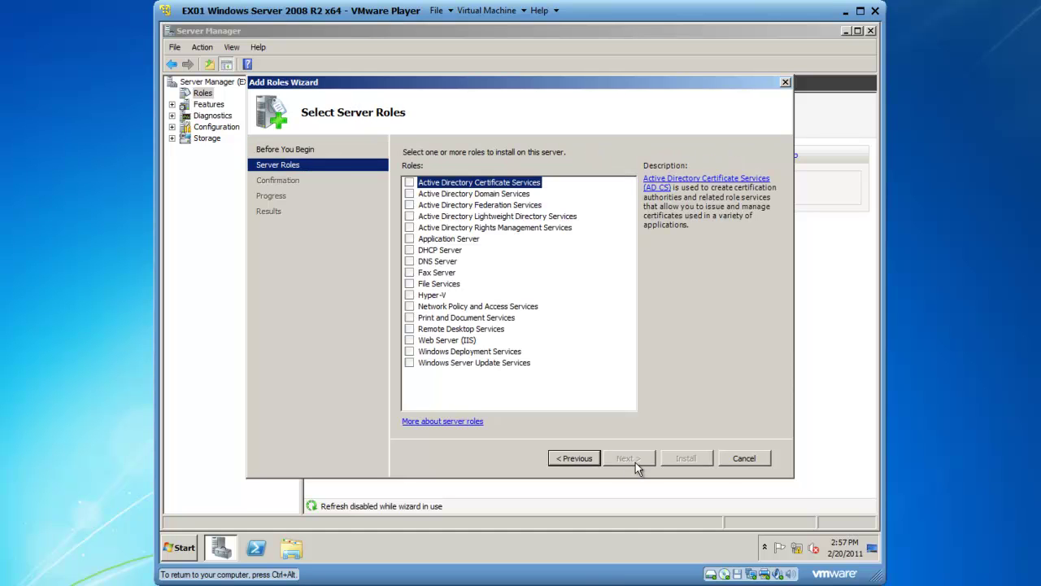
click(410, 195)
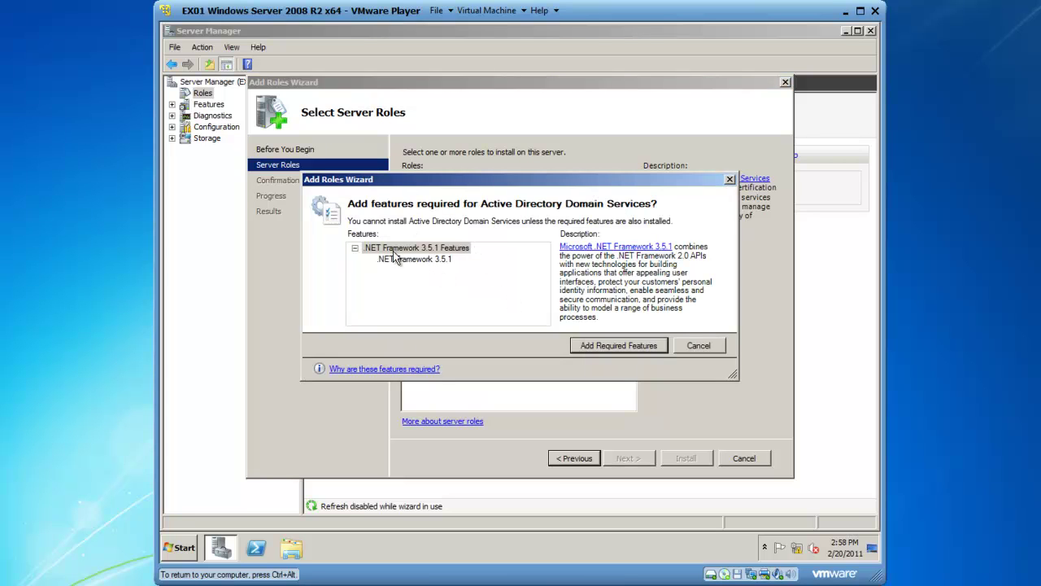
click(599, 348)
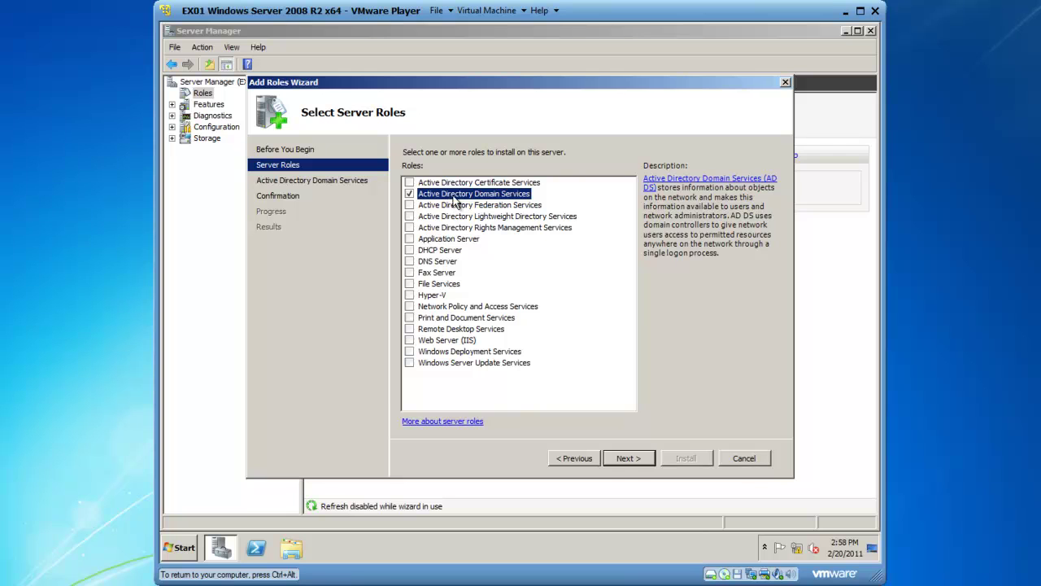
click(629, 458)
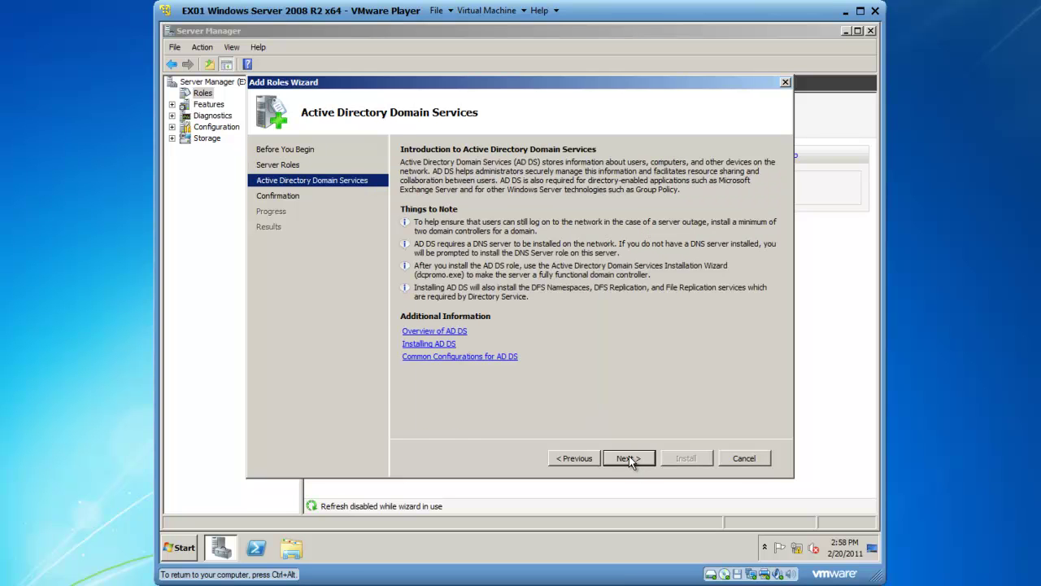
click(631, 460)
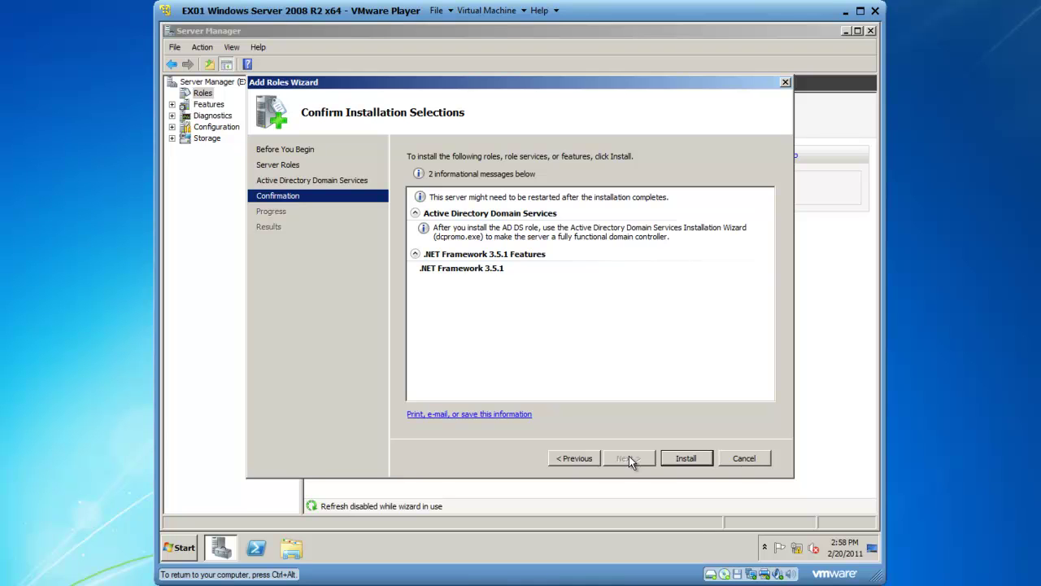
Install AD DS and .NET Framework 3.5.1, then close the finished wizard.
click(682, 459)
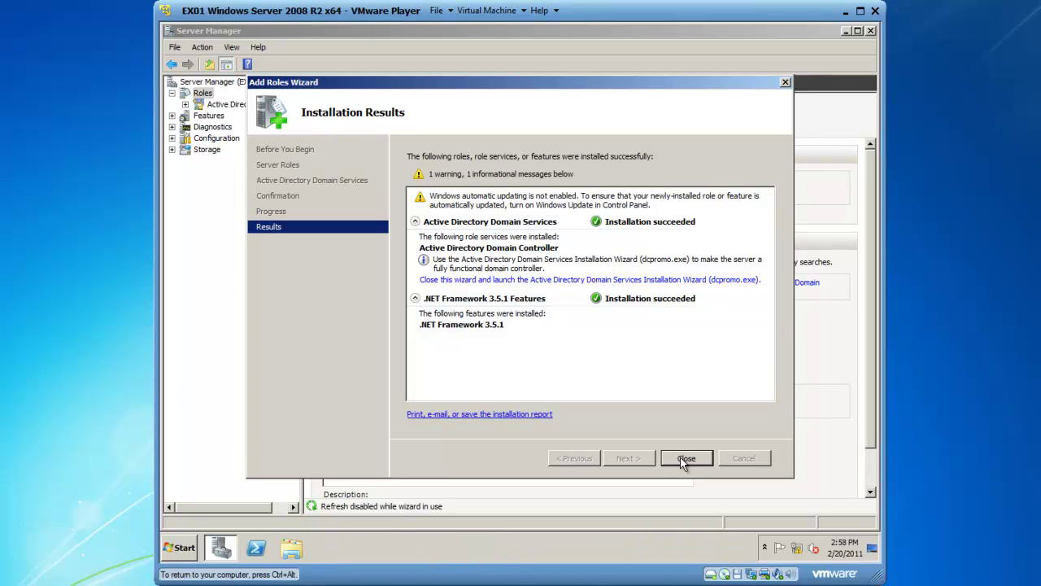
click(683, 458)
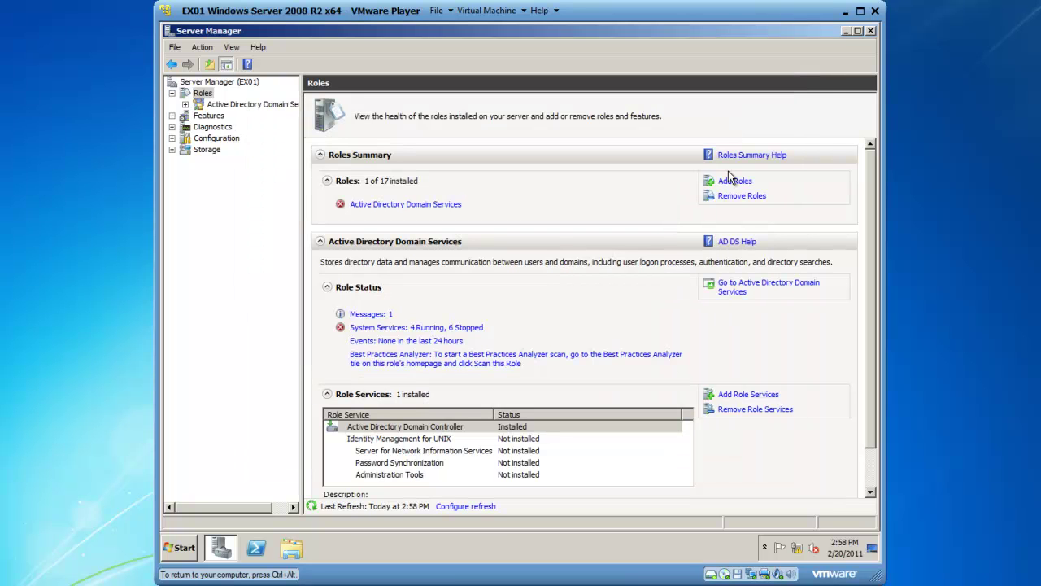
Close Server Manager and run dcpromo from the Run dialog.
click(871, 31)
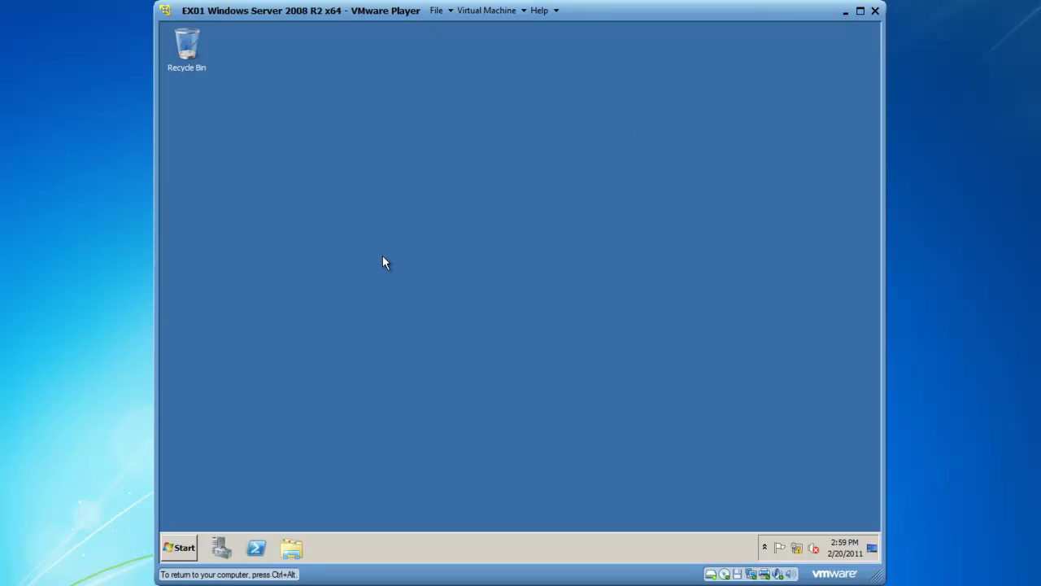
click(190, 548)
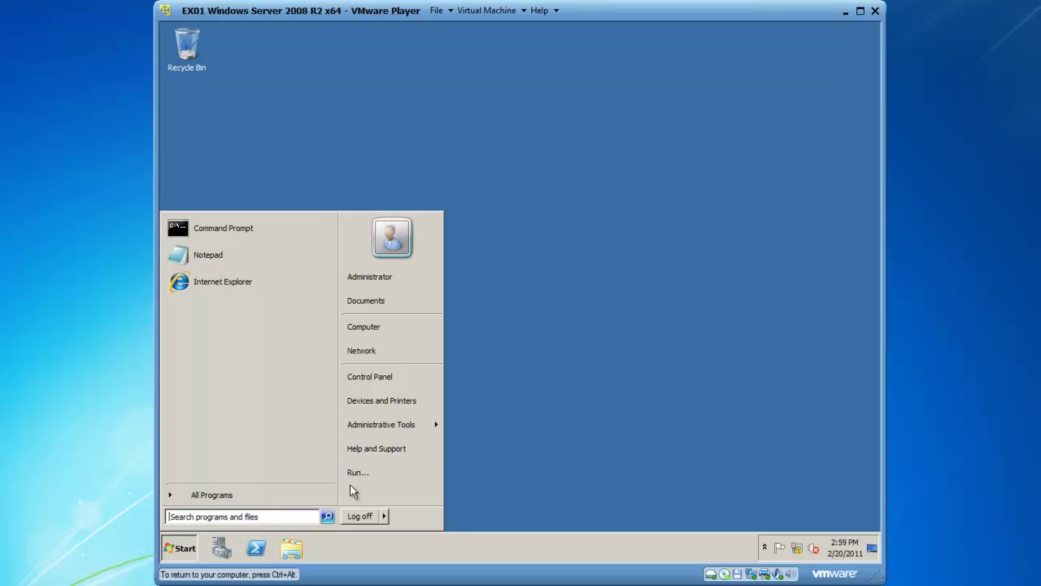
click(373, 473)
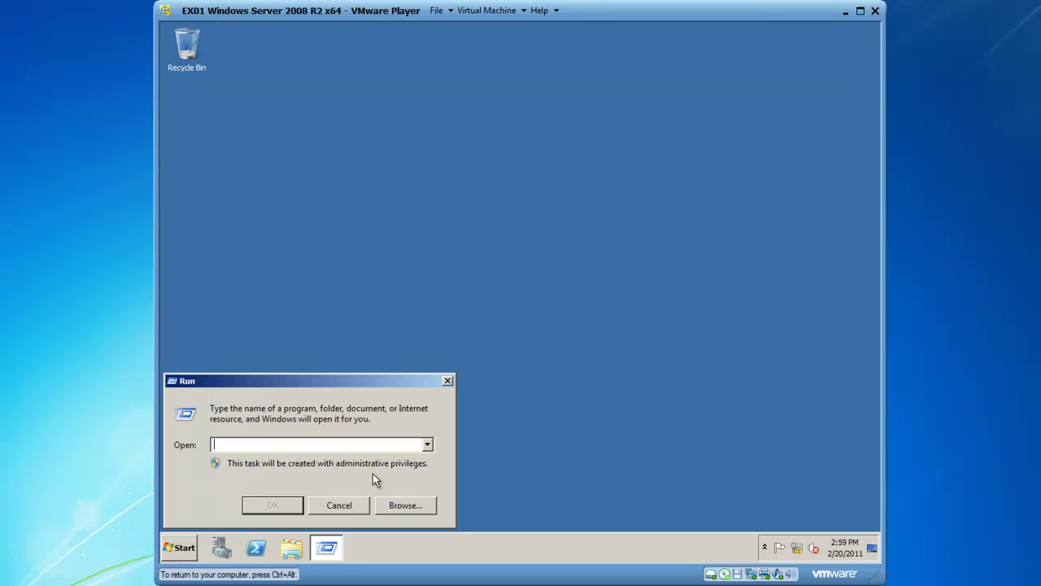
text(dcpromo)
key(Return)
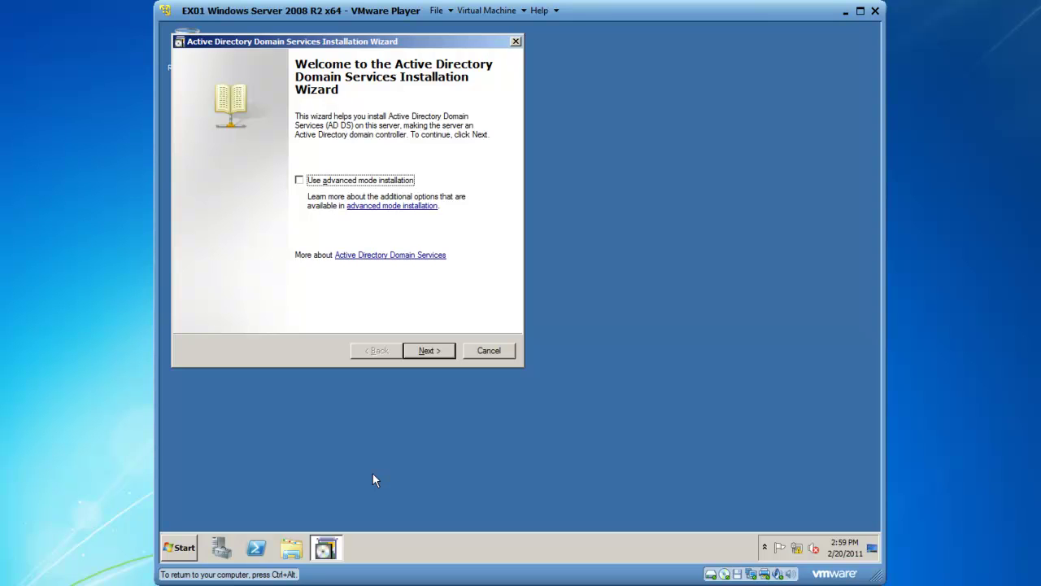
Enable advanced mode installation and choose to create a new domain in a new forest.
click(304, 182)
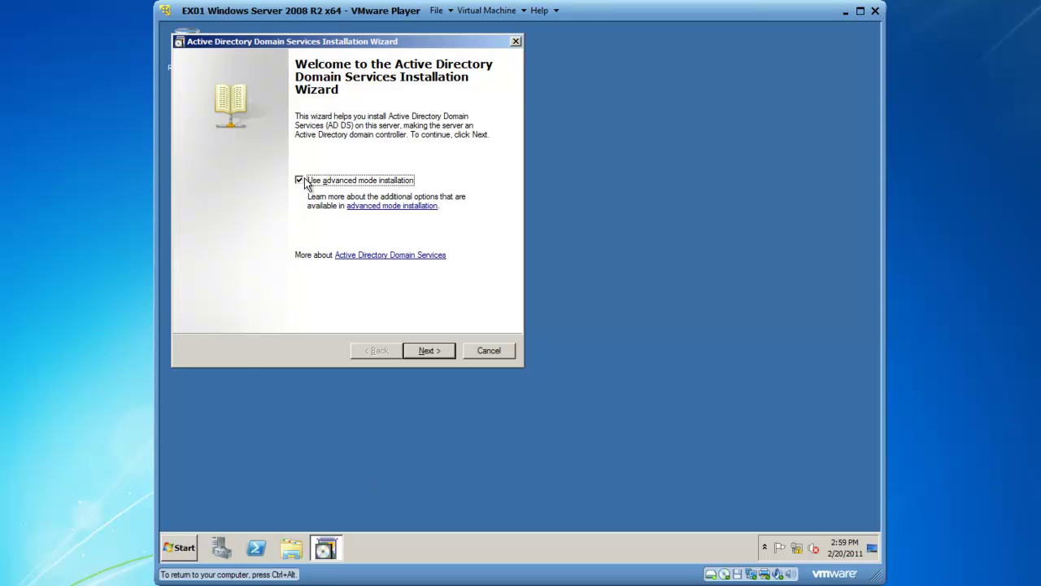
click(427, 353)
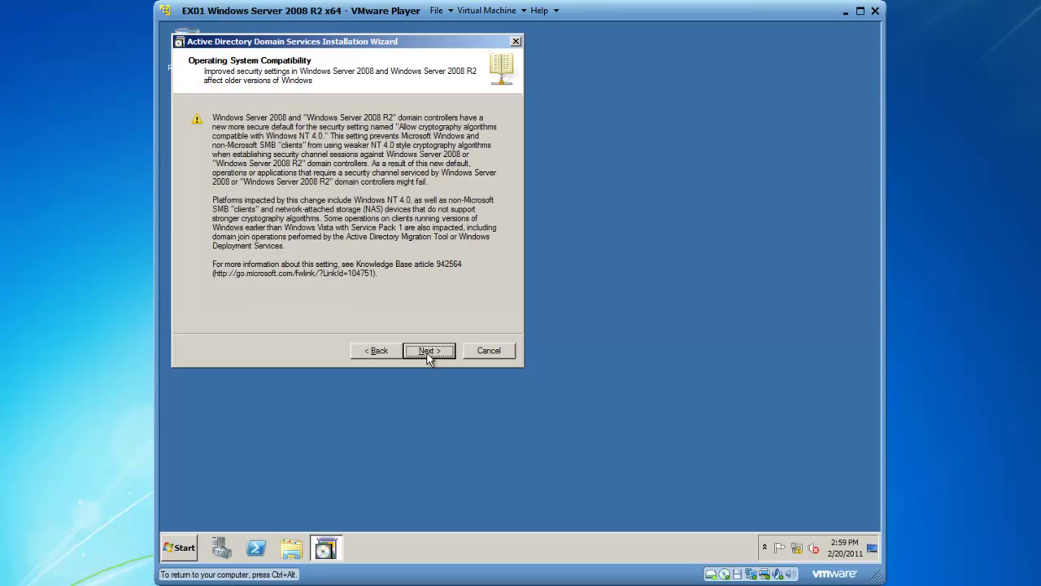
click(428, 352)
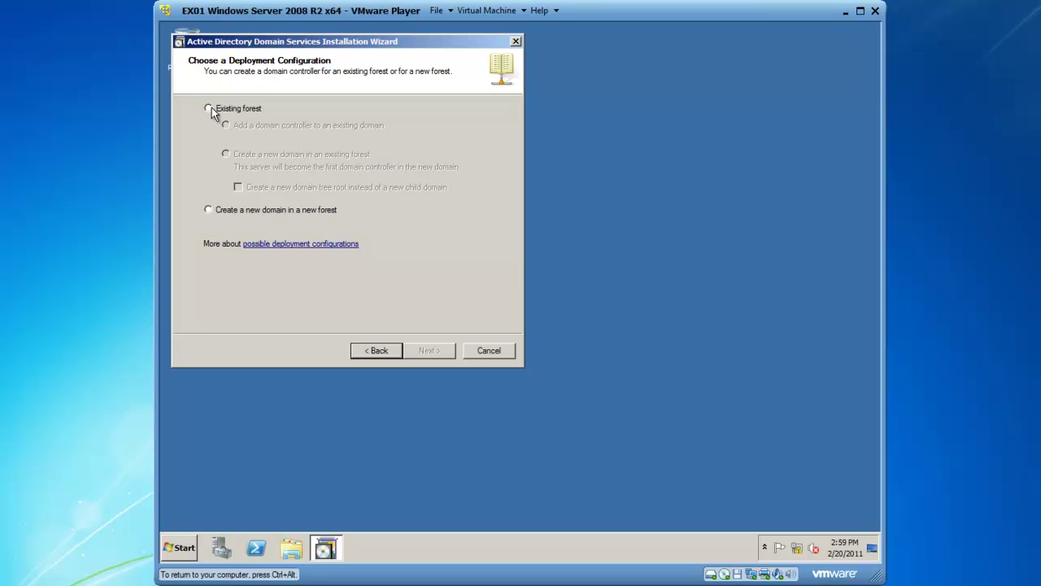
click(209, 211)
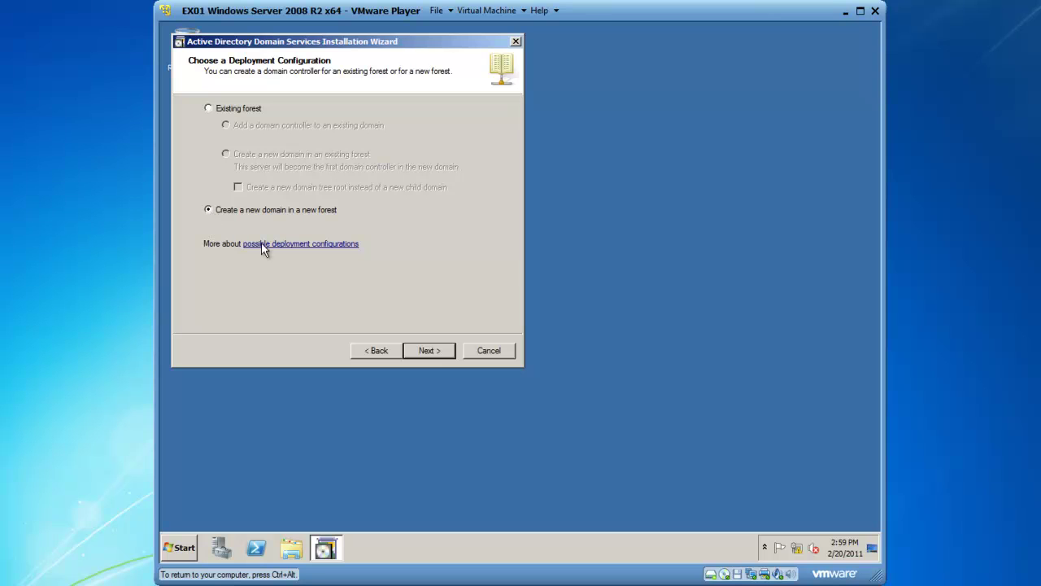
click(431, 353)
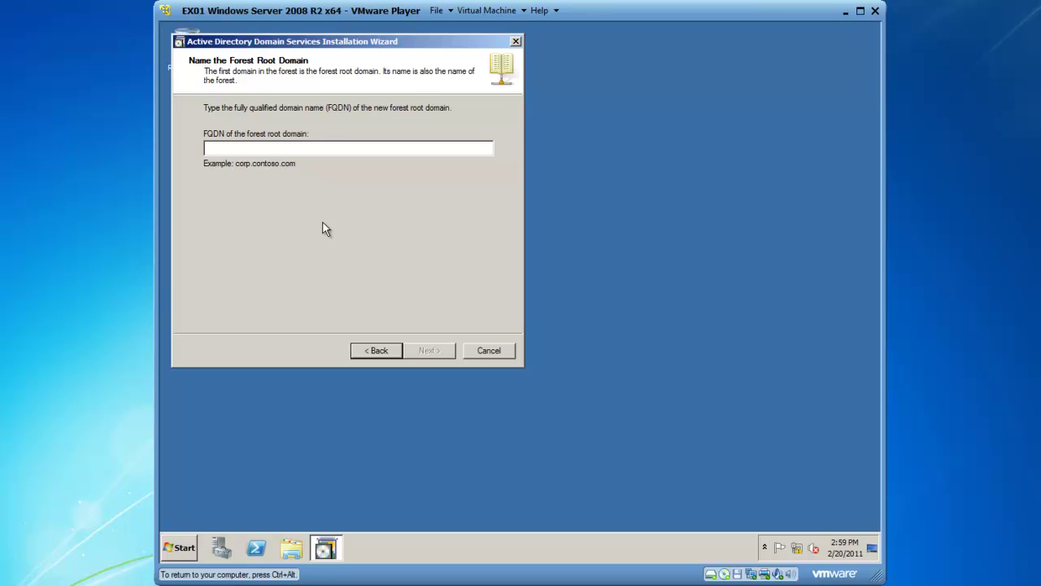
Enter BKMail.local as the forest root domain FQDN and submit it for checking.
text(BKMail)
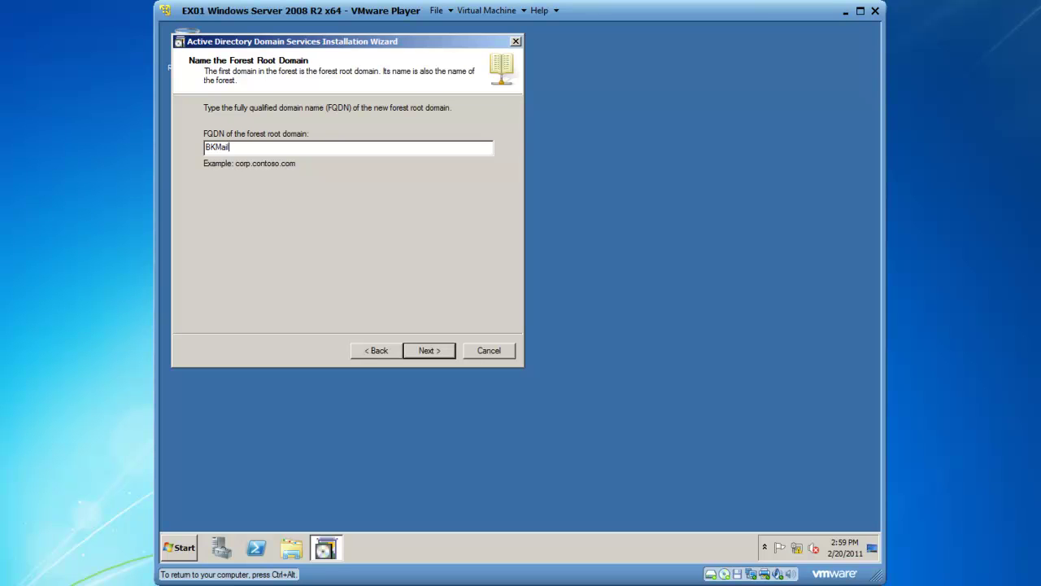
text(.local)
click(430, 351)
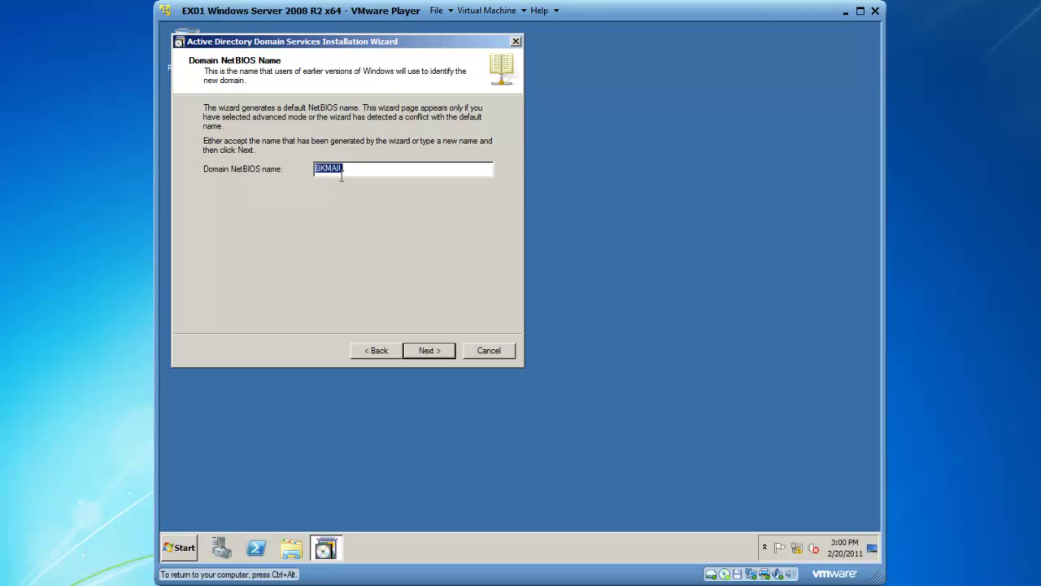
Accept the BKMAIL NetBIOS name and set the forest functional level to Windows Server 2008 R2.
click(422, 352)
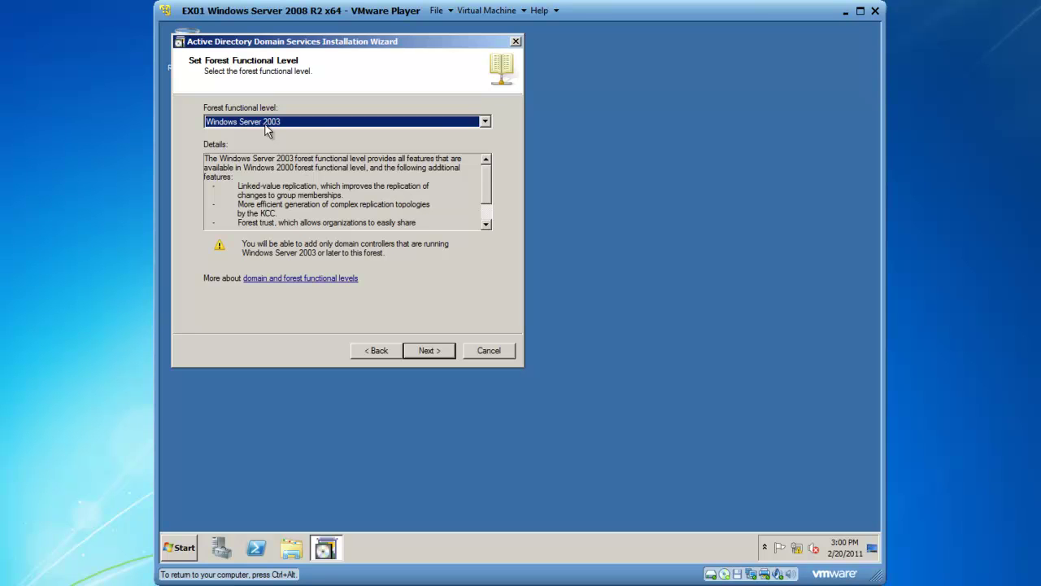
click(485, 123)
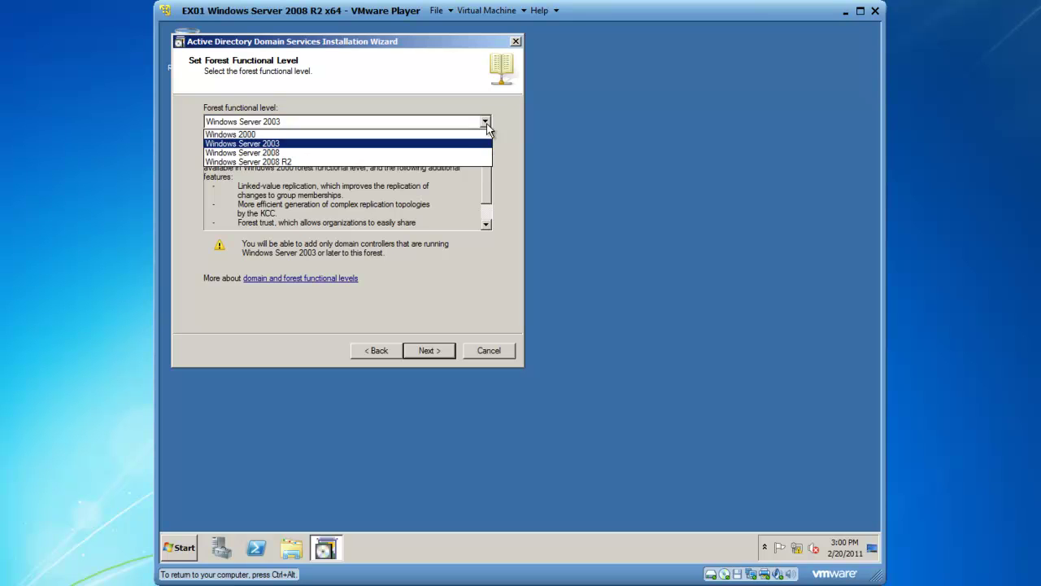
click(450, 163)
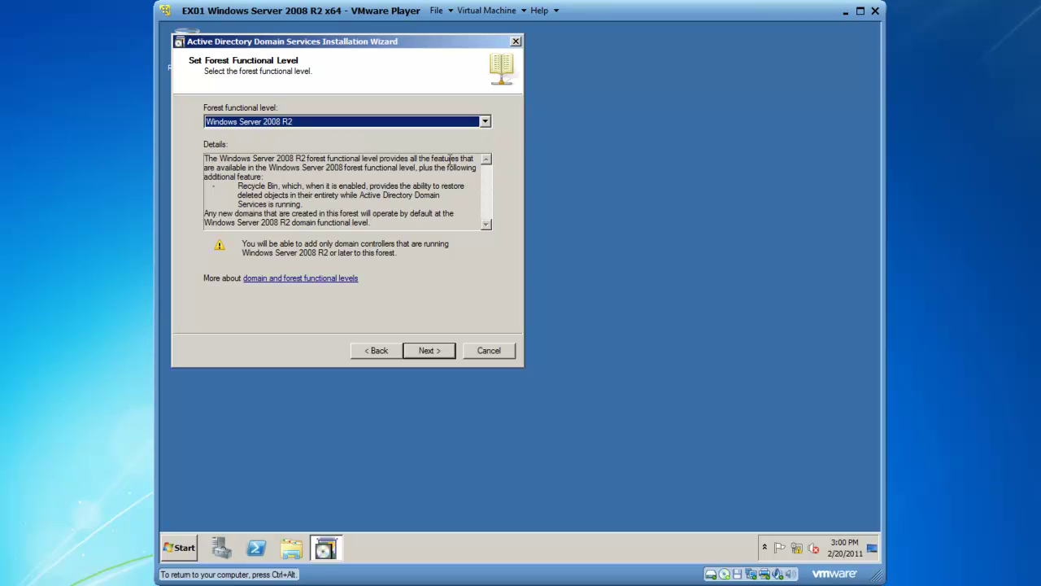
click(485, 122)
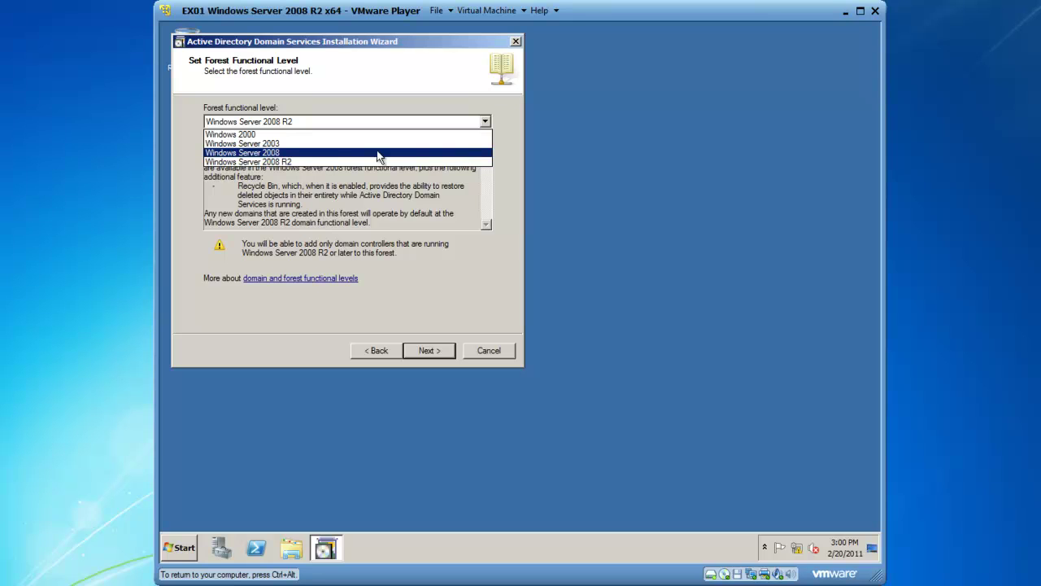
click(275, 161)
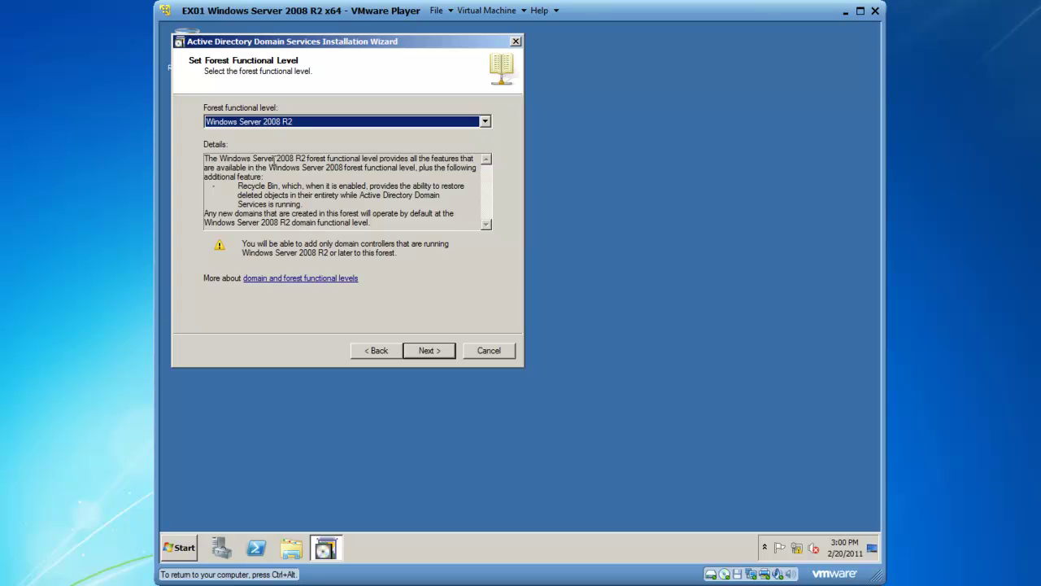
click(432, 355)
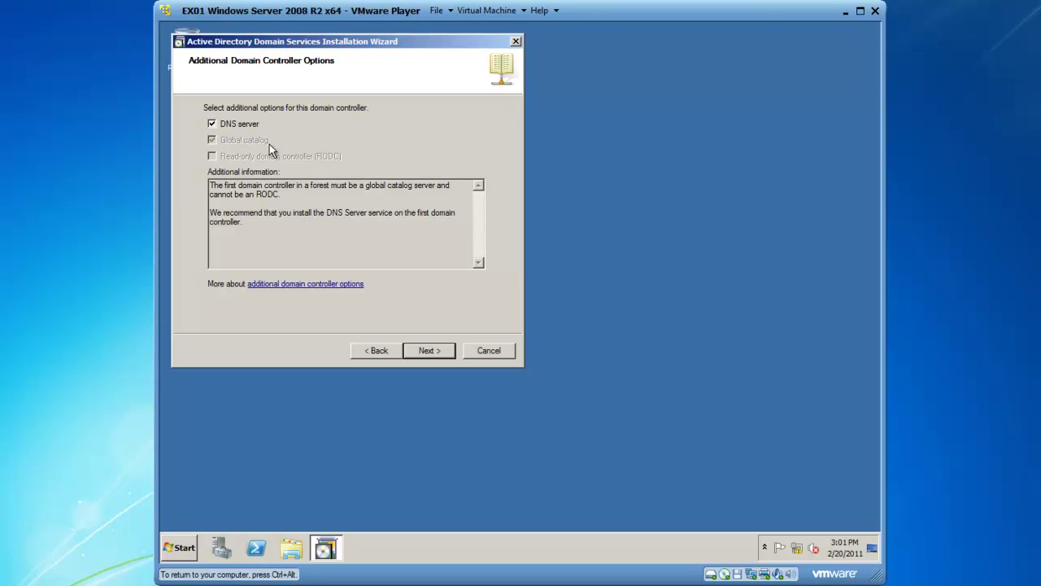
Keep the DNS server option and accept the DNS delegation warning.
click(427, 353)
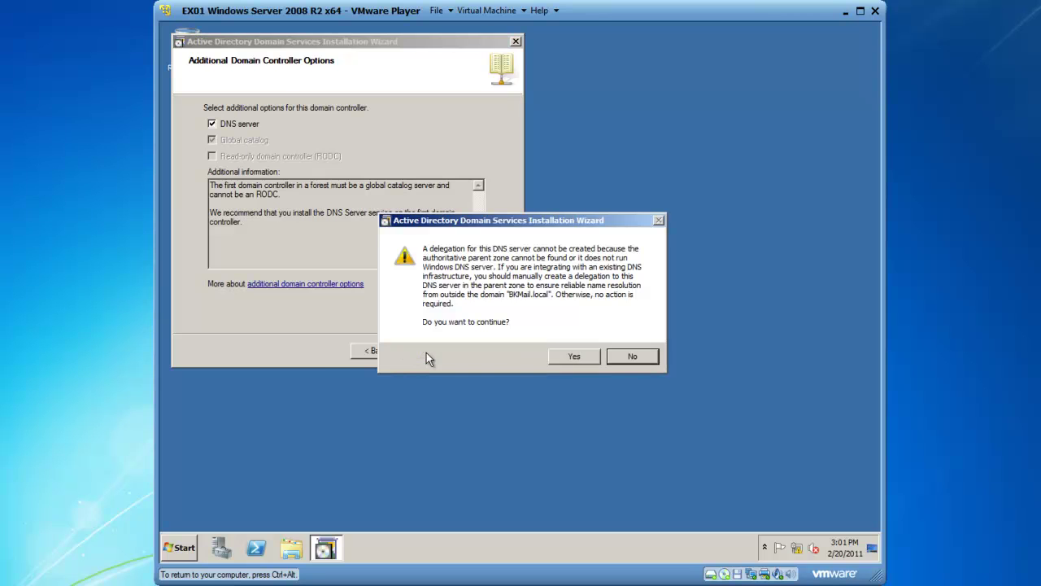
click(575, 358)
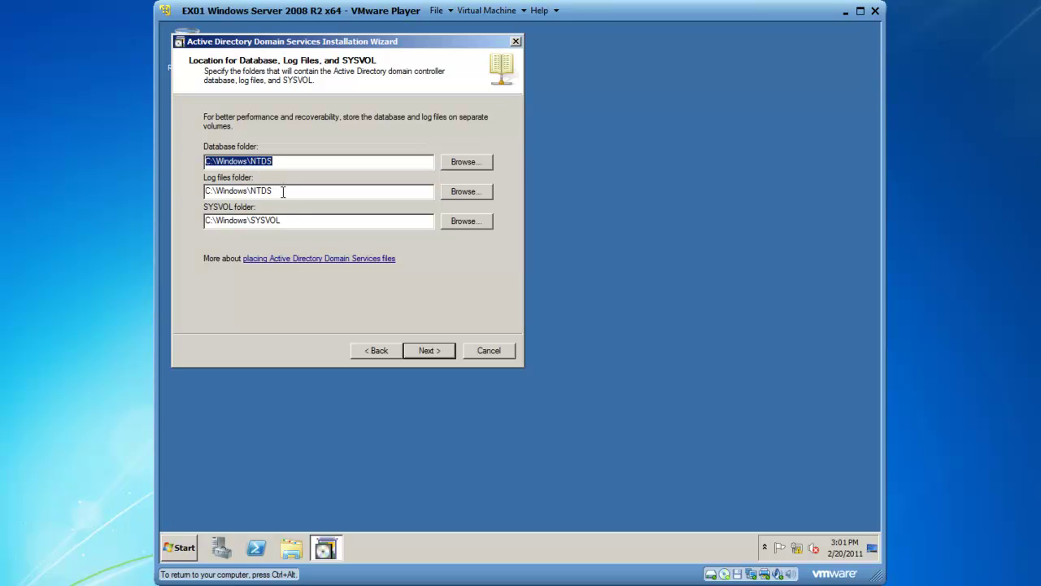
Keep the default database, log and SYSVOL folders and set the Directory Services Restore Mode password.
click(435, 355)
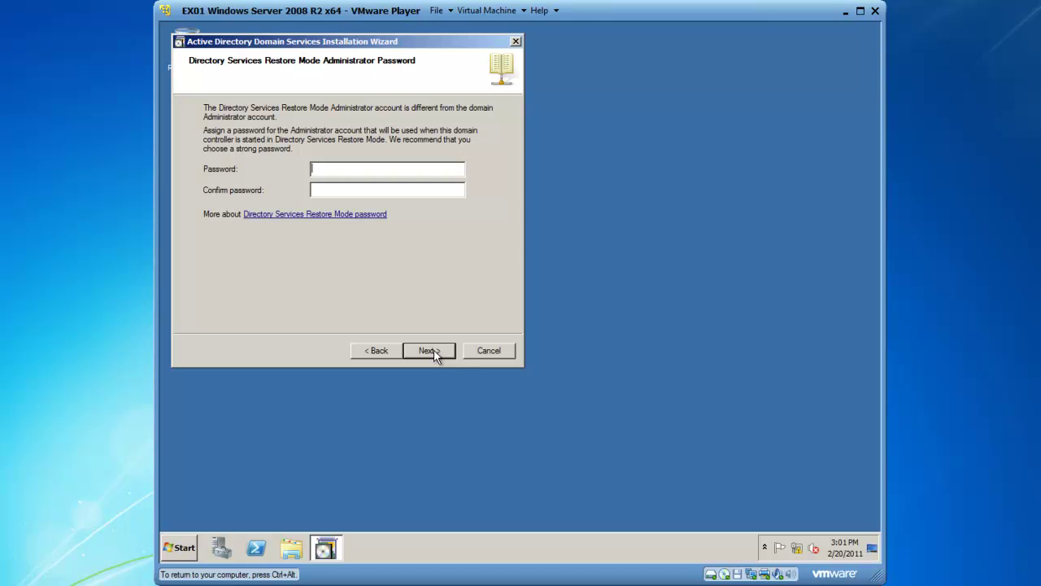
text(********)
key(Tab)
text(********)
click(428, 357)
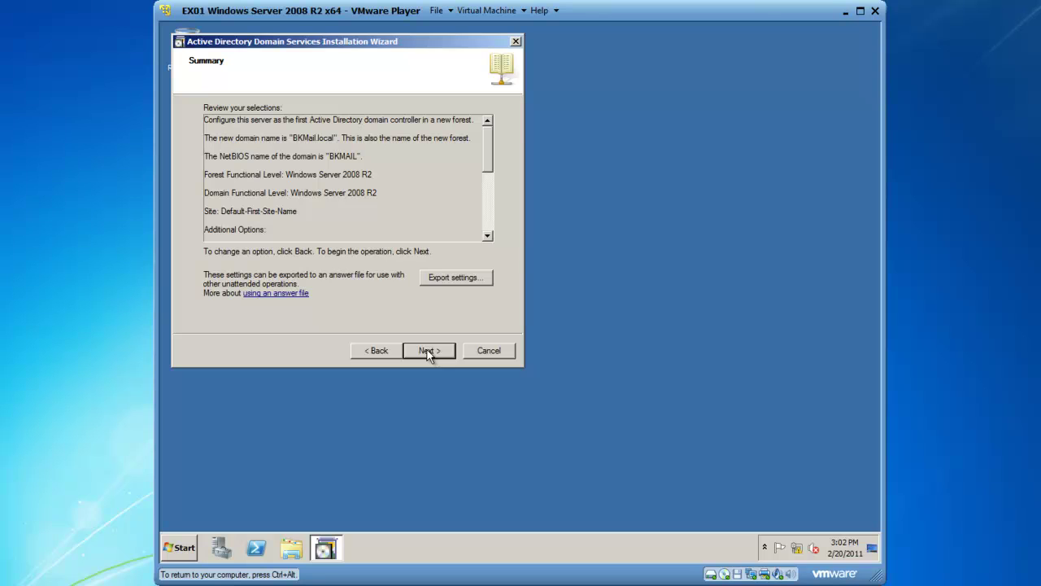
Start the AD DS configuration for BKMail.local from the Summary page.
click(429, 354)
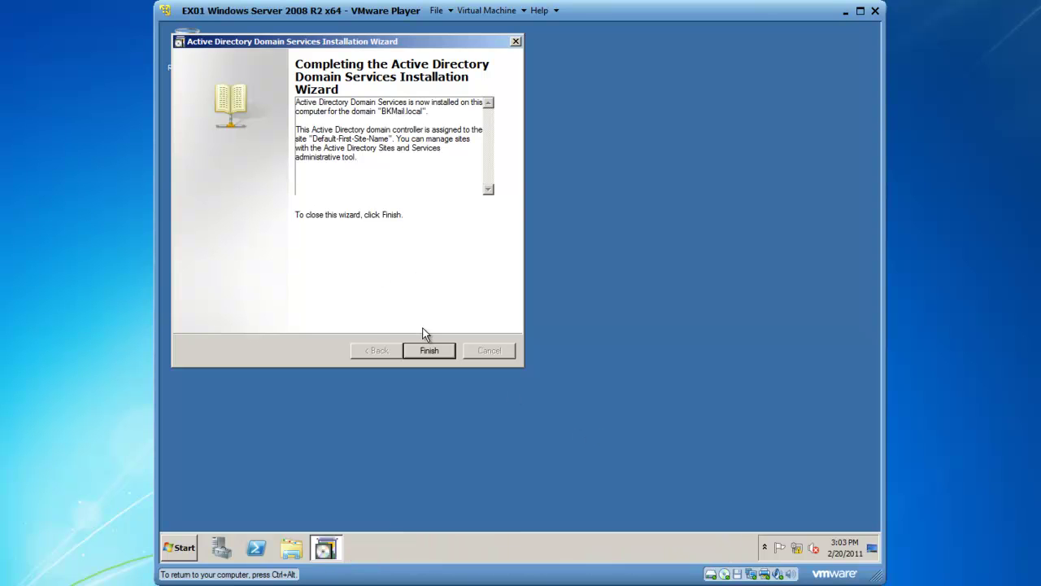
Close the finished promotion wizard and restart the server now to apply the domain controller changes.
click(434, 351)
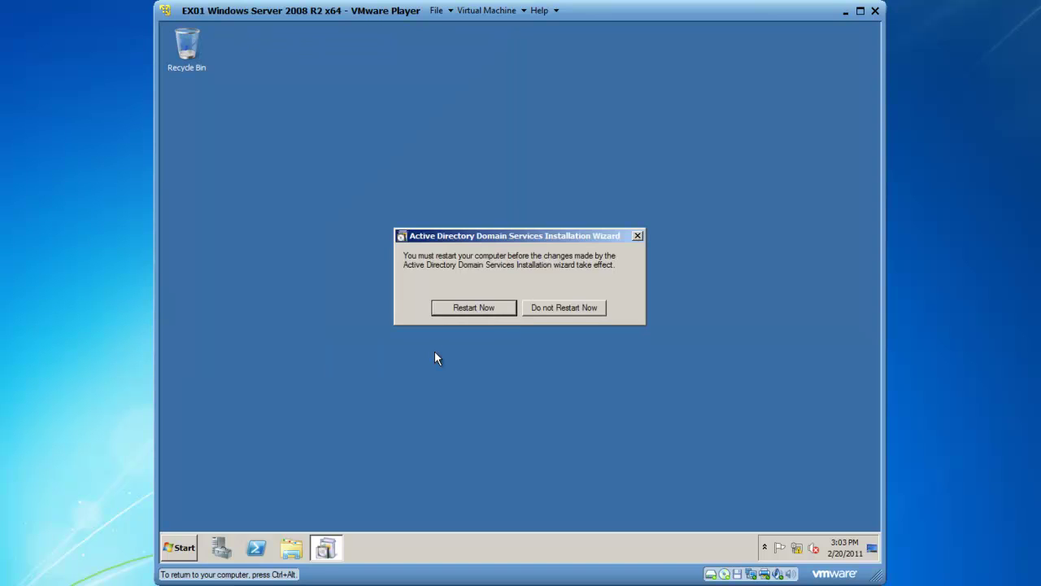
click(487, 312)
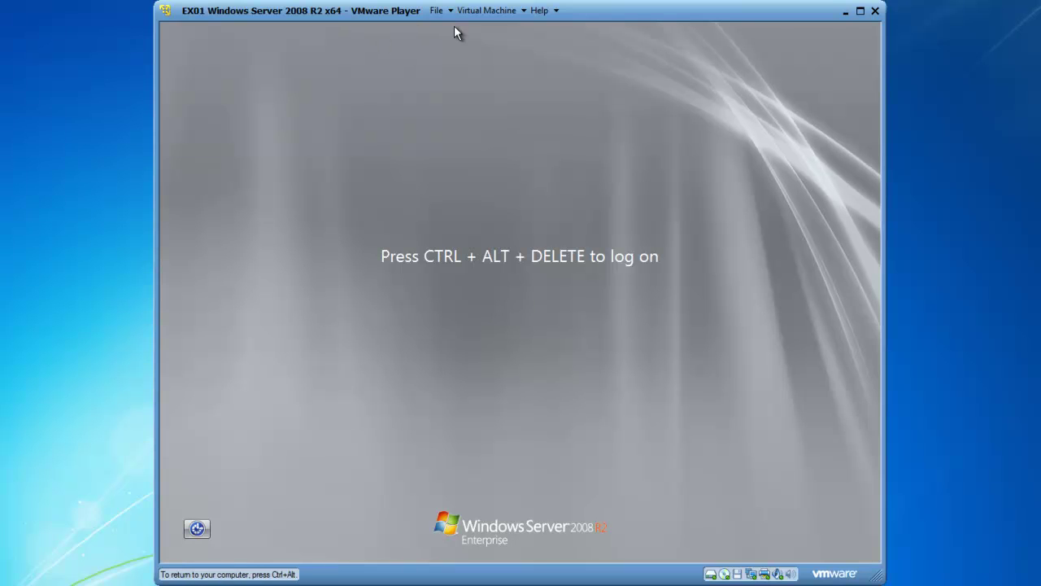
Send Ctrl+Alt+Del from the Virtual Machine menu and log back on as administrator.
click(497, 13)
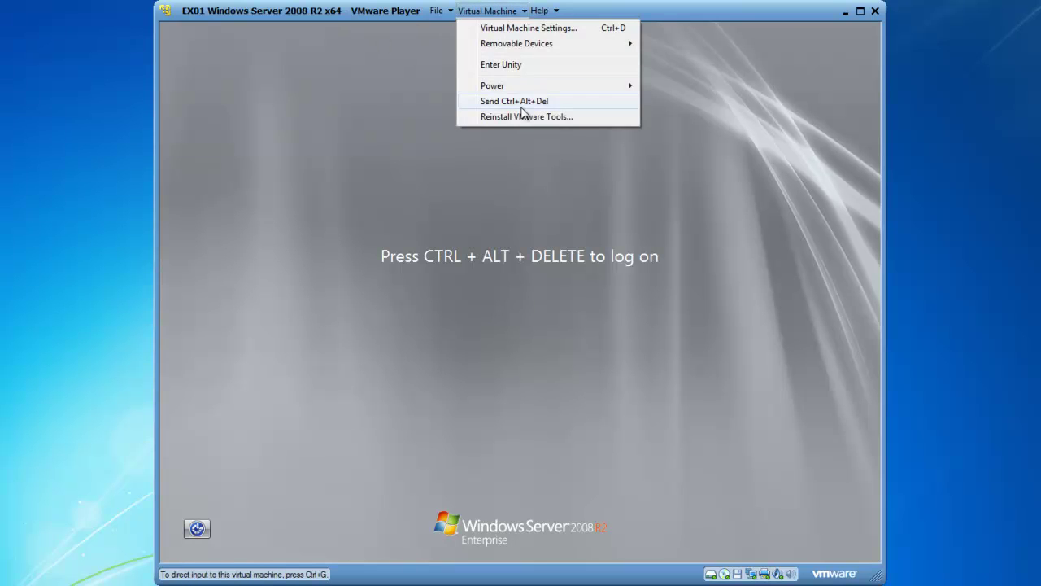
click(521, 106)
key(Return)
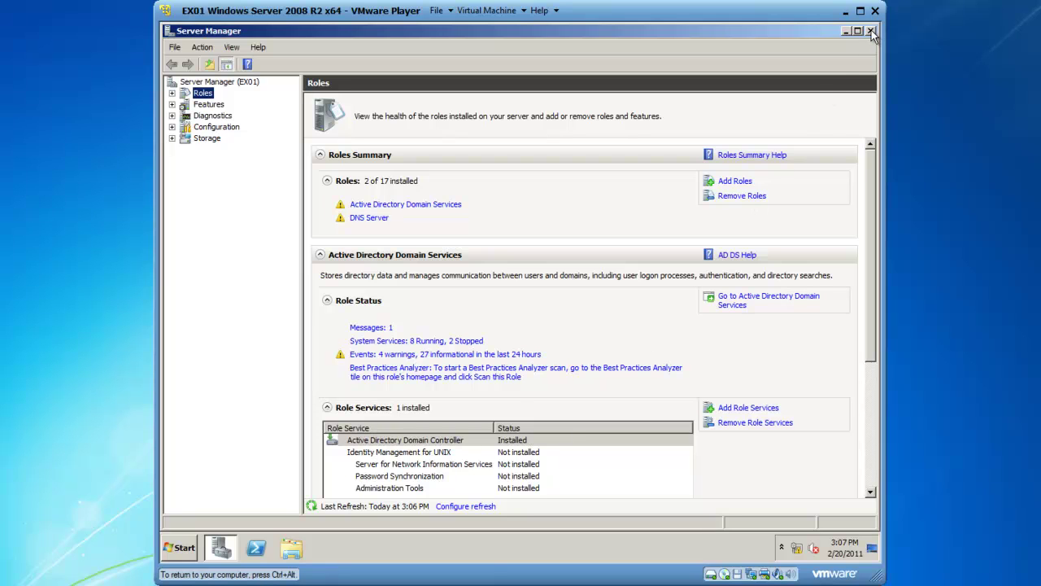
Close Server Manager and open Active Directory Users and Computers at the BKMail.local Users container.
click(870, 31)
click(182, 549)
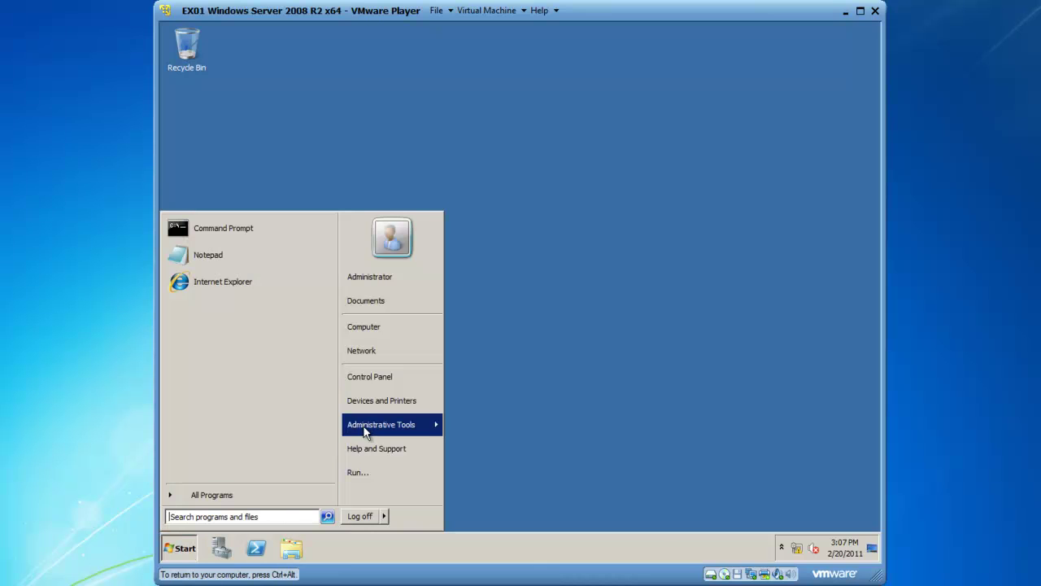
mouse_move(365, 431)
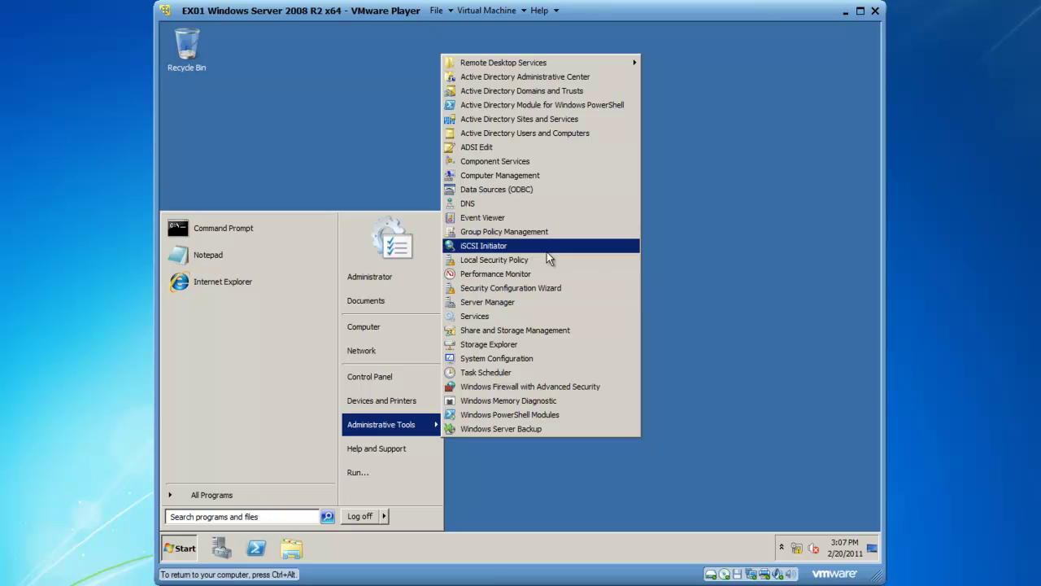
click(558, 133)
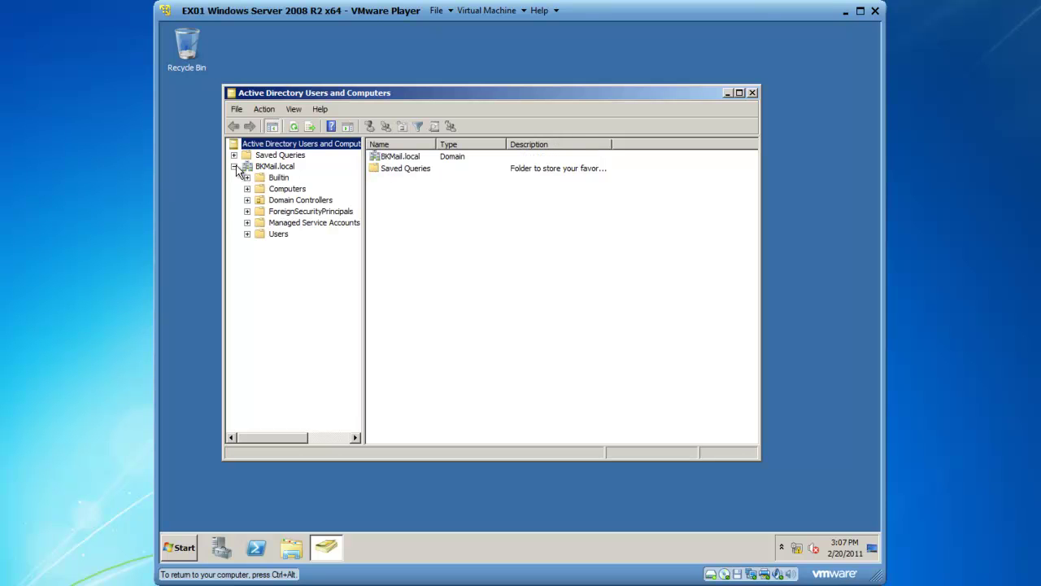
click(282, 236)
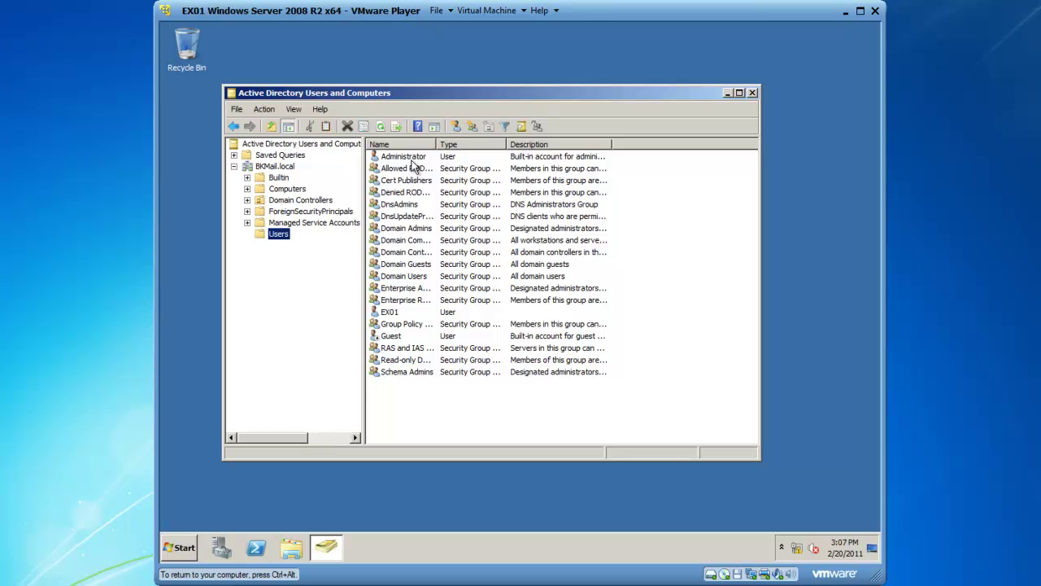
Start a new user in Users named Test User with logon name tuser.
right_click(279, 234)
mouse_move(317, 272)
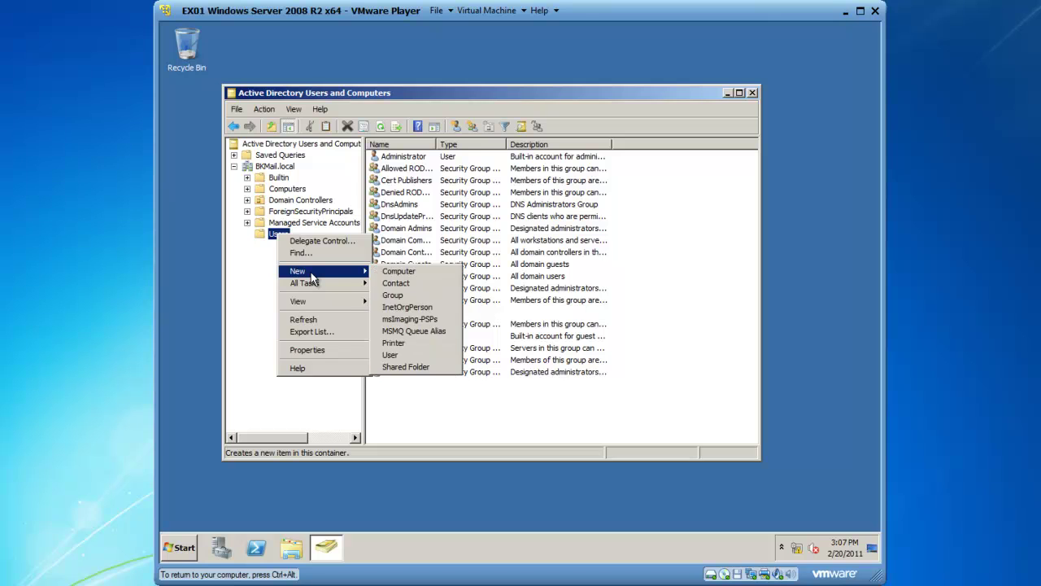
click(390, 356)
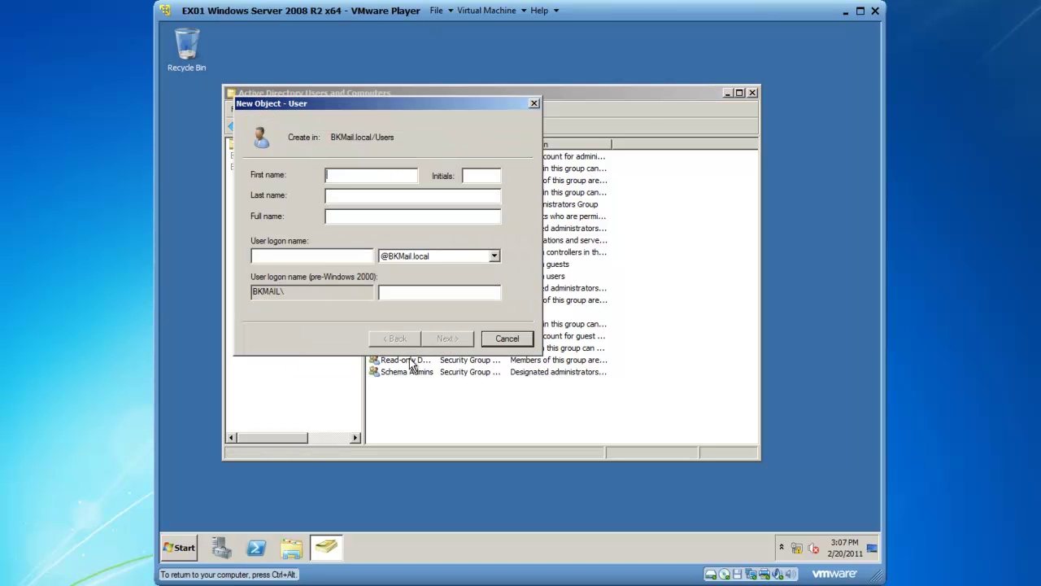
text(Test )
text(Usw)
key(BackSpace)
text(er)
key(Tab)
key(Tab)
text(tuser)
key(Tab)
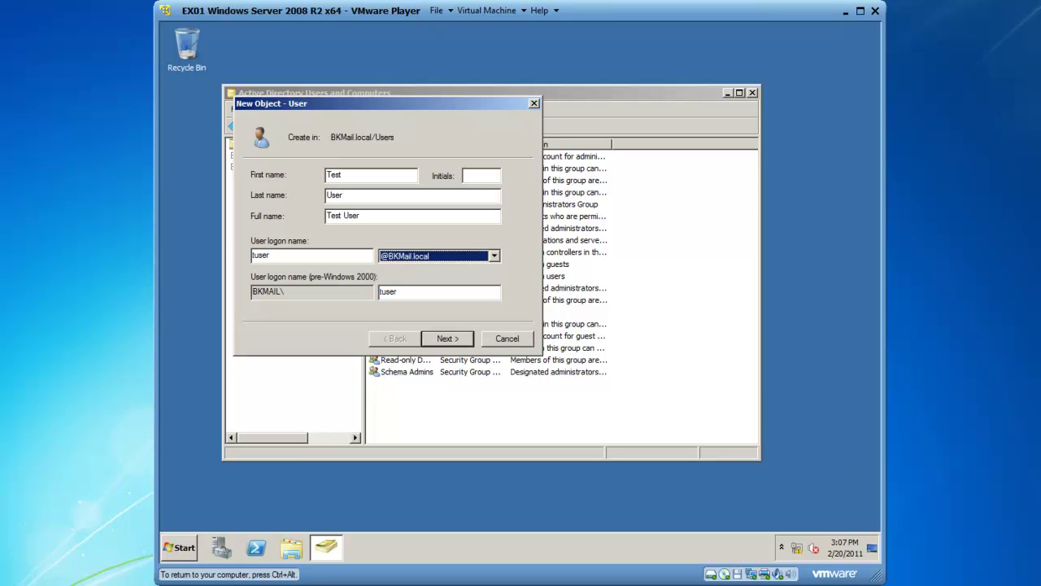
key(Tab)
key(Tab)
key(Tab)
key(Tab)
key(shift+Tab)
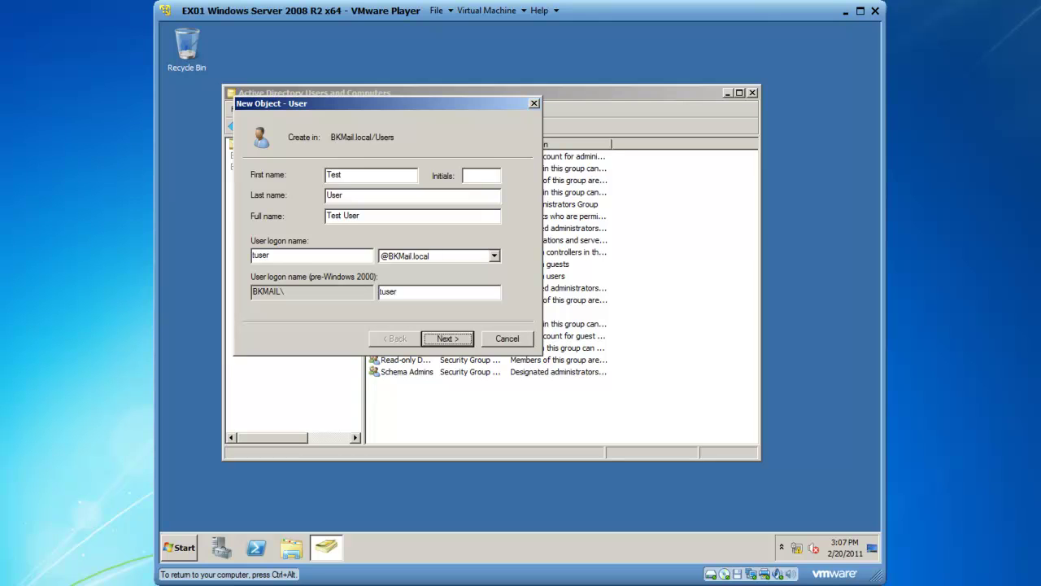
key(Return)
Set and confirm Test User's password, clear must-change-at-next-logon, and finish creating the account.
text(123456)
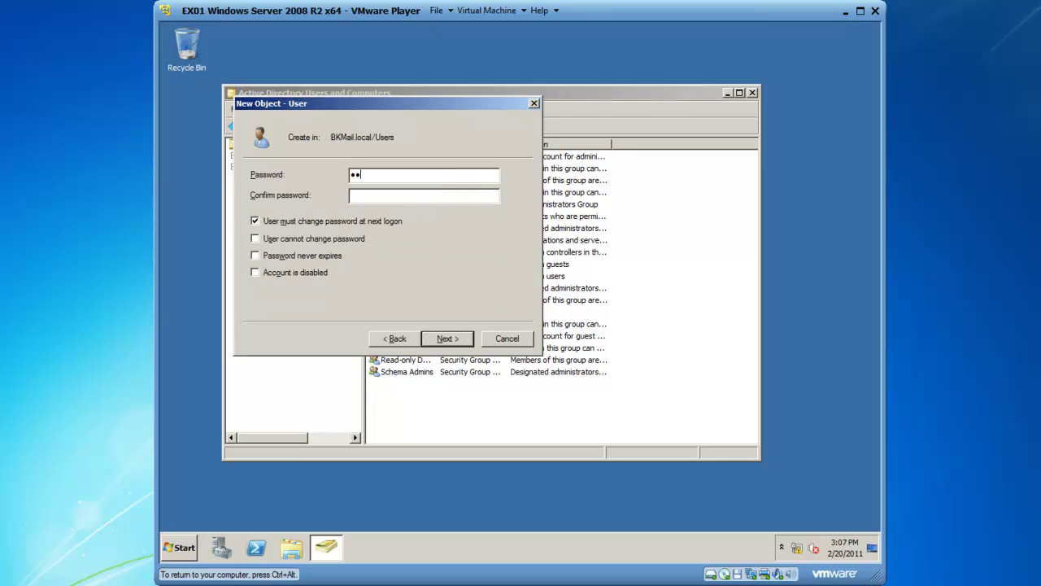
text(789)
key(Tab)
text(1234)
key(BackSpace)
key(BackSpace)
text(345678)
key(shift+Tab)
key(End)
key(BackSpace)
key(Tab)
key(Tab)
key(space)
key(Tab)
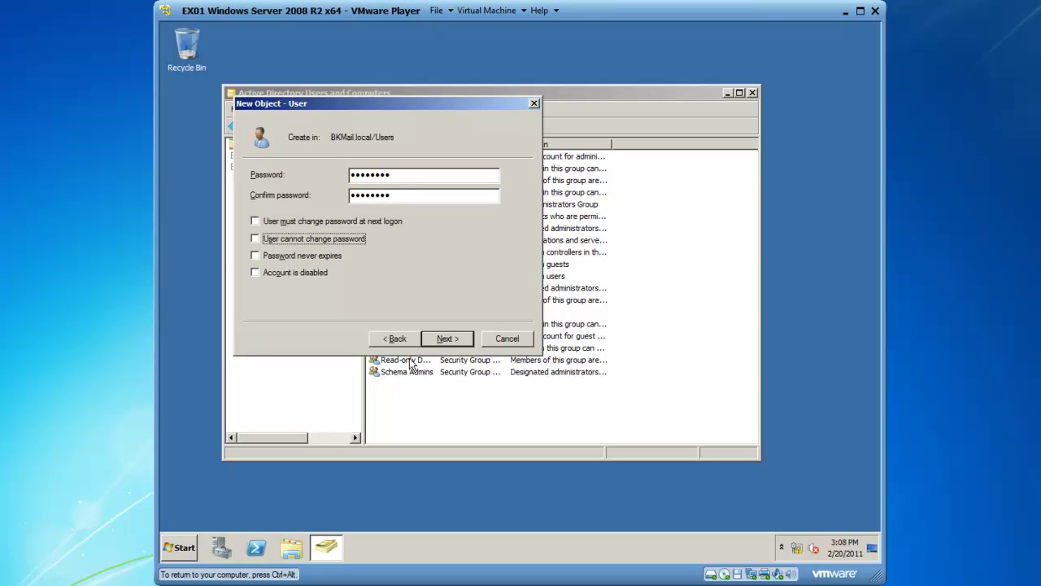
click(431, 337)
click(454, 344)
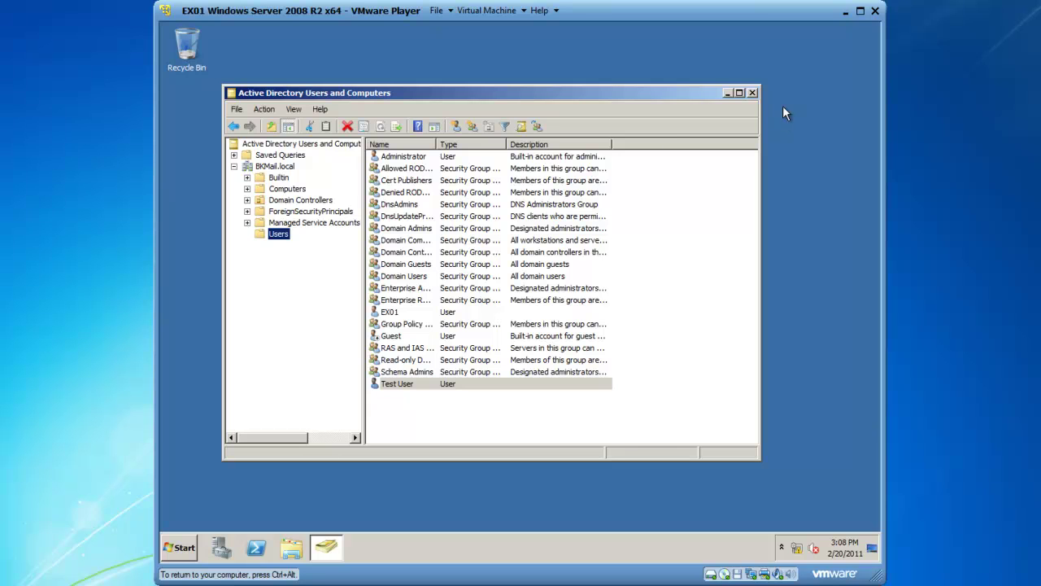
Close Active Directory Users and Computers and launch DNS Manager from Administrative Tools.
click(752, 93)
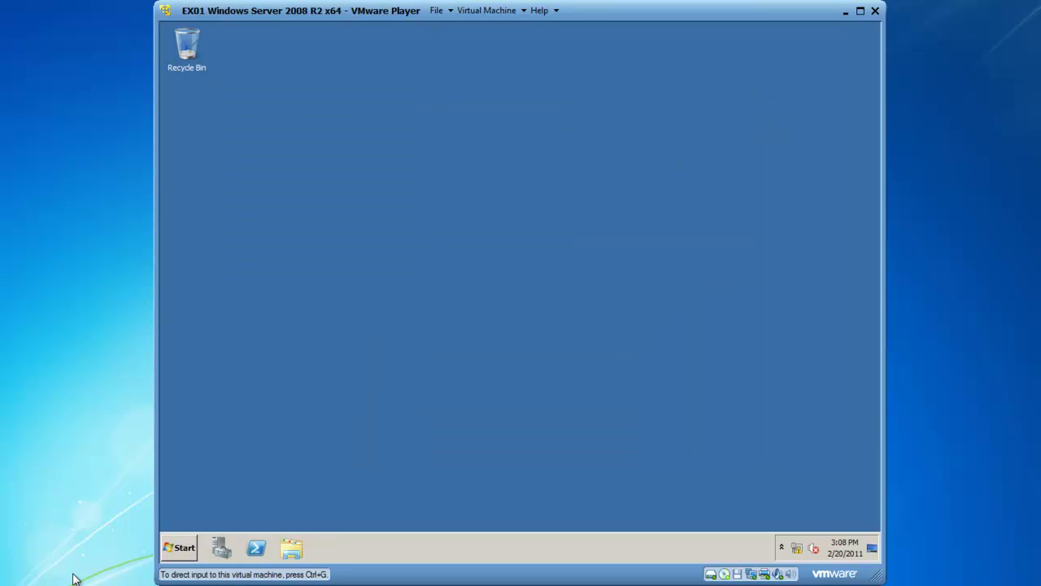
click(192, 550)
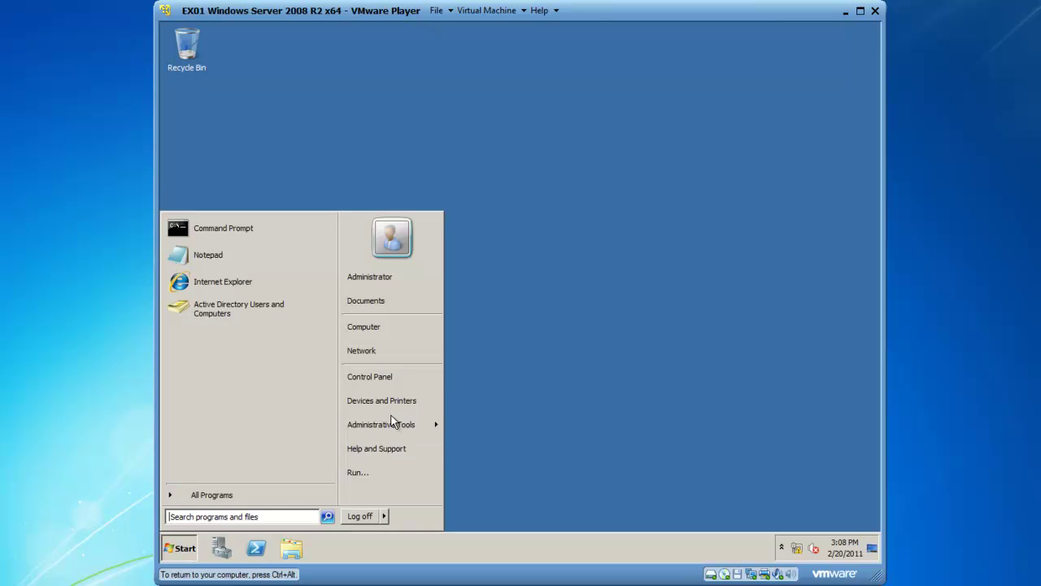
mouse_move(397, 422)
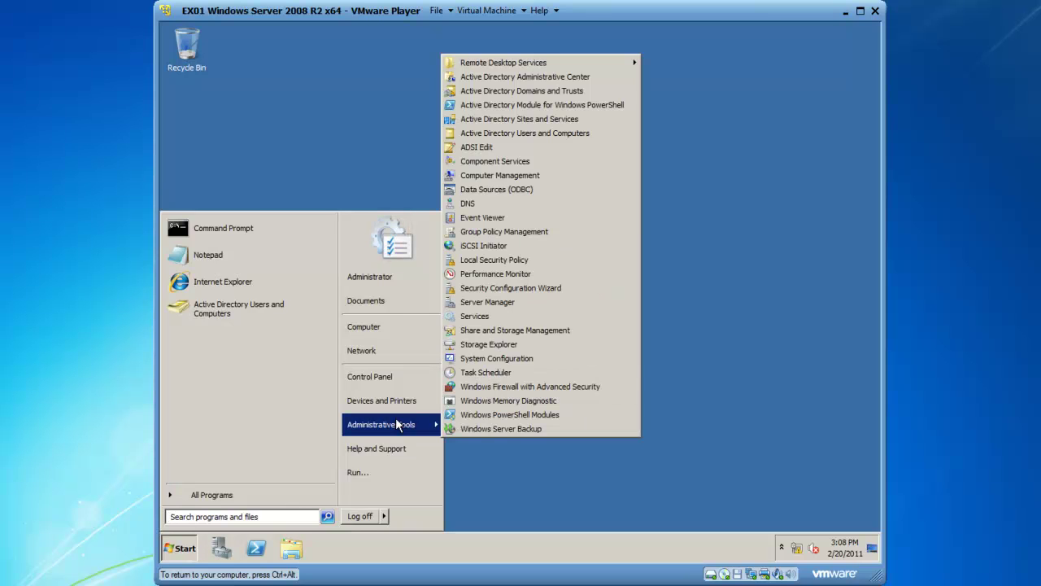
click(474, 204)
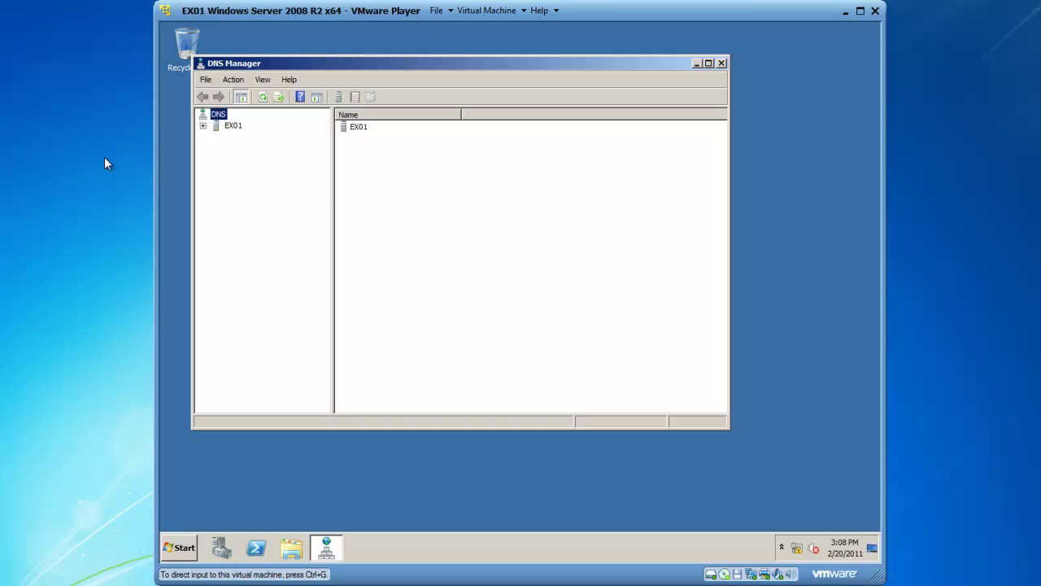
Expand EX01 > Forward Lookup Zones to show BKMail.local's SOA, NS and host records.
click(203, 126)
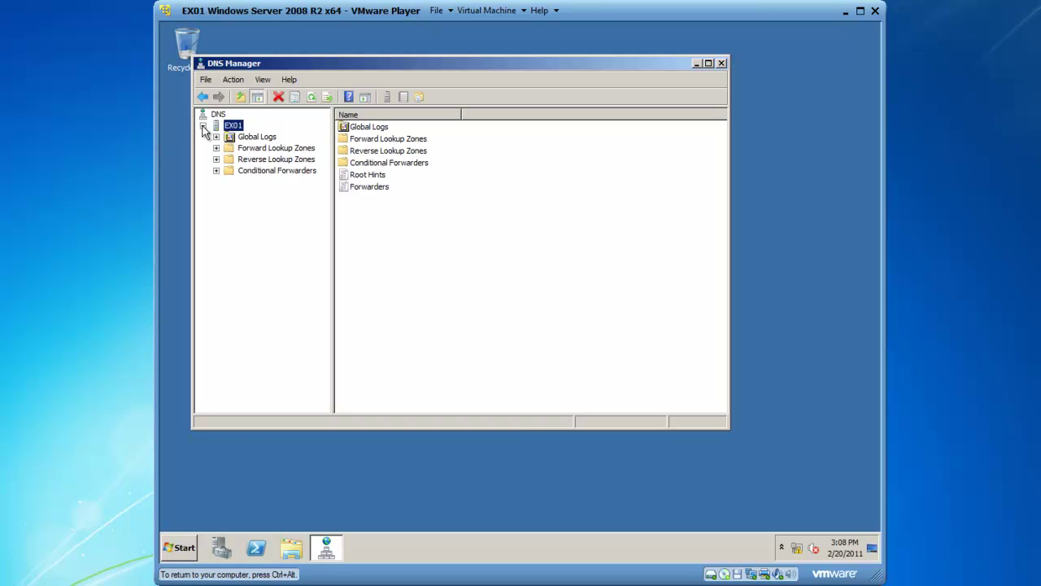
click(216, 148)
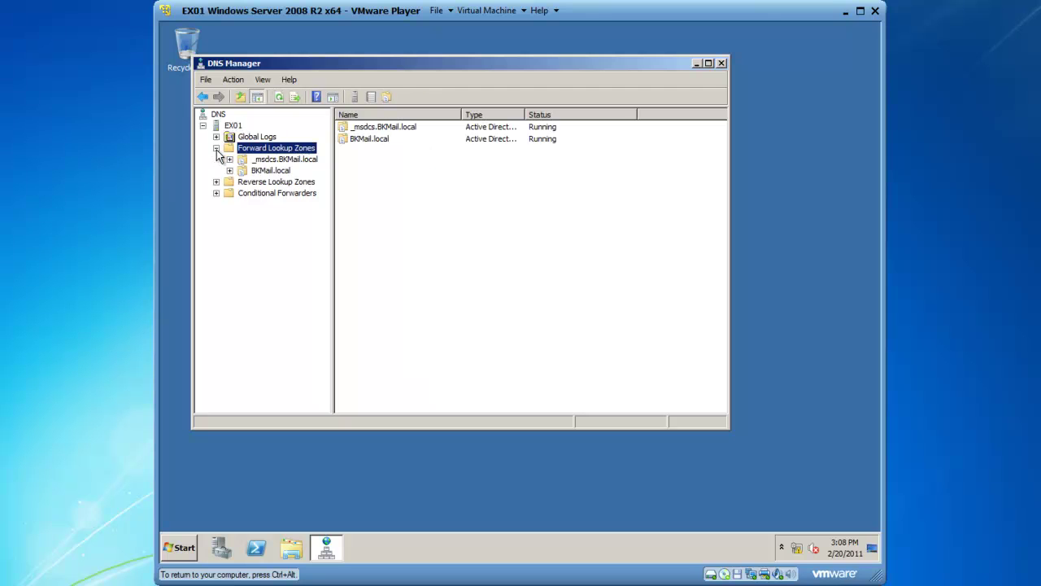
click(246, 170)
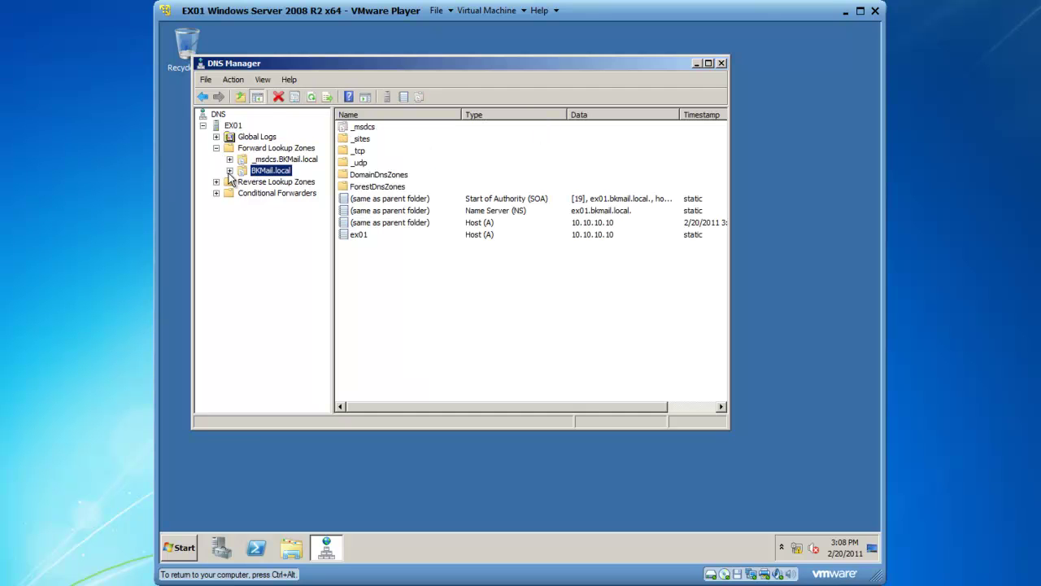
click(230, 171)
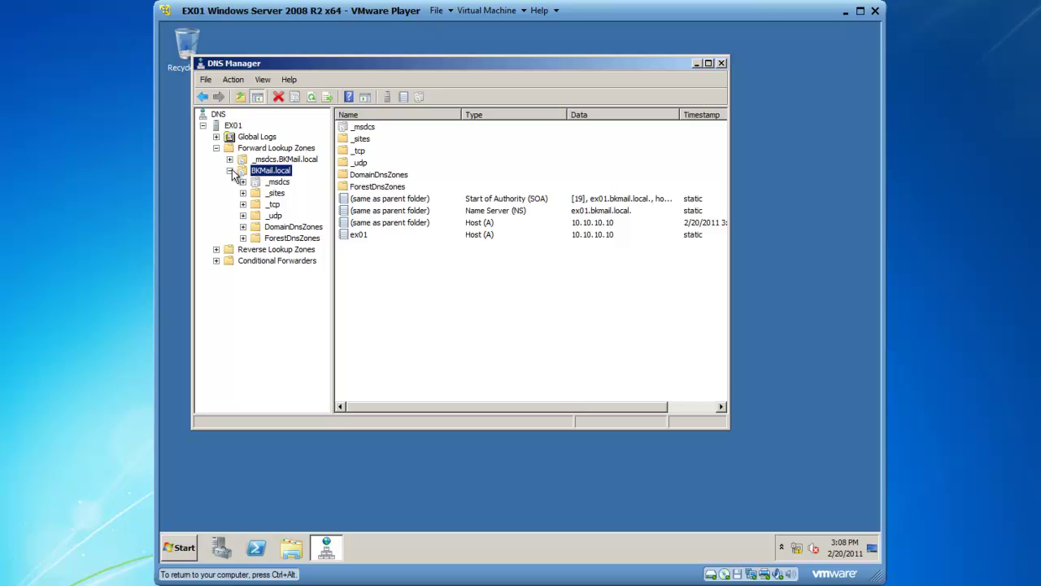